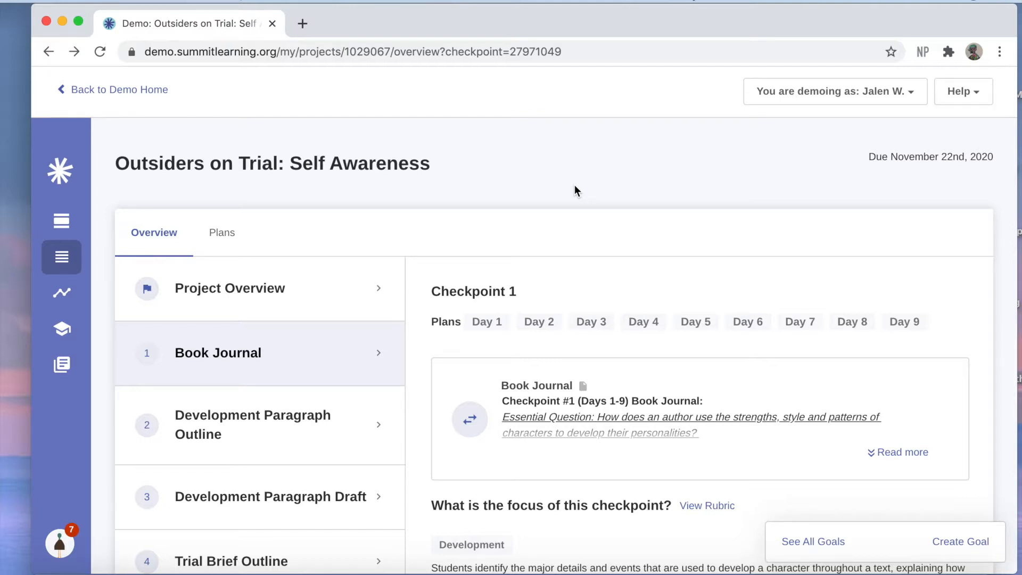
View the project overview and open the Book Journal checkpoint's student work document
click(349, 286)
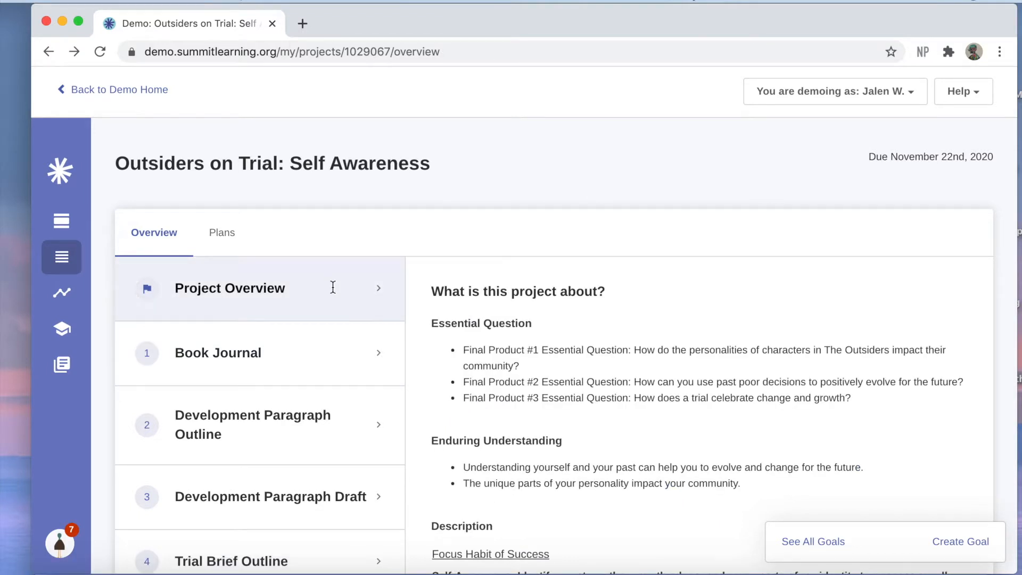
click(229, 364)
click(543, 389)
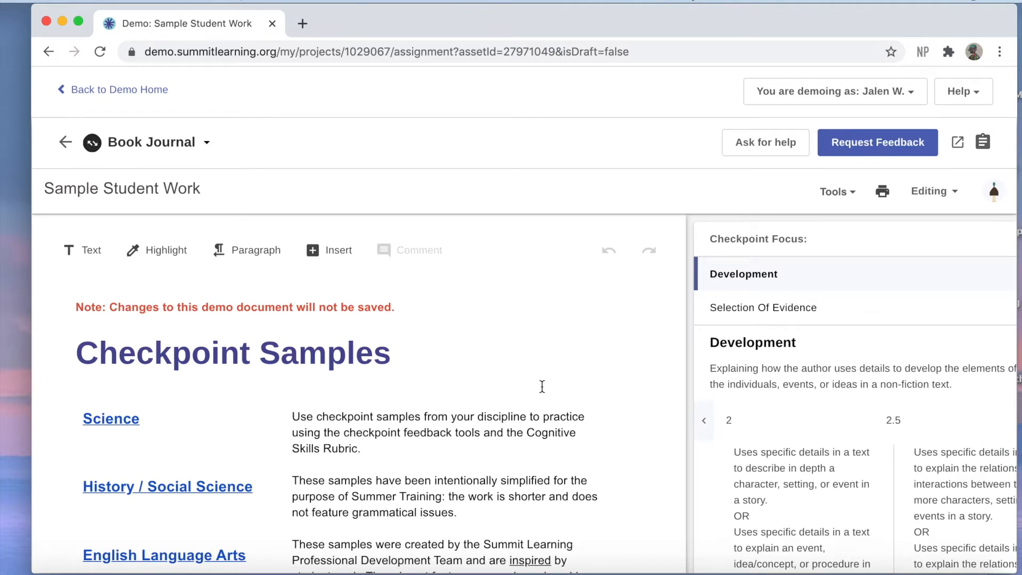
Enter "The first chapter talks about Ponyboy" below the last claims box at the end of the document
scroll(541, 386, down, 2)
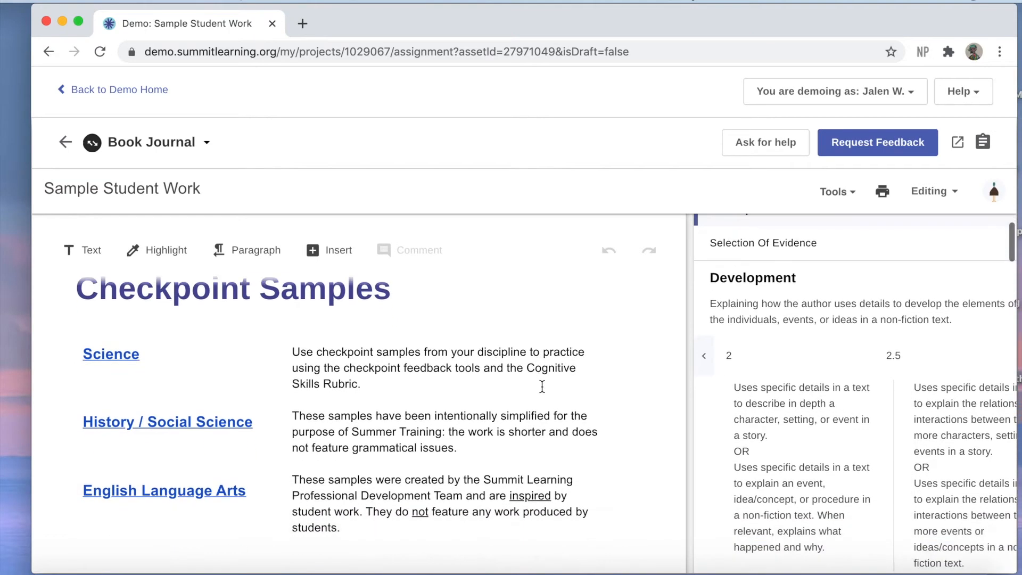
scroll(542, 385, down, 3)
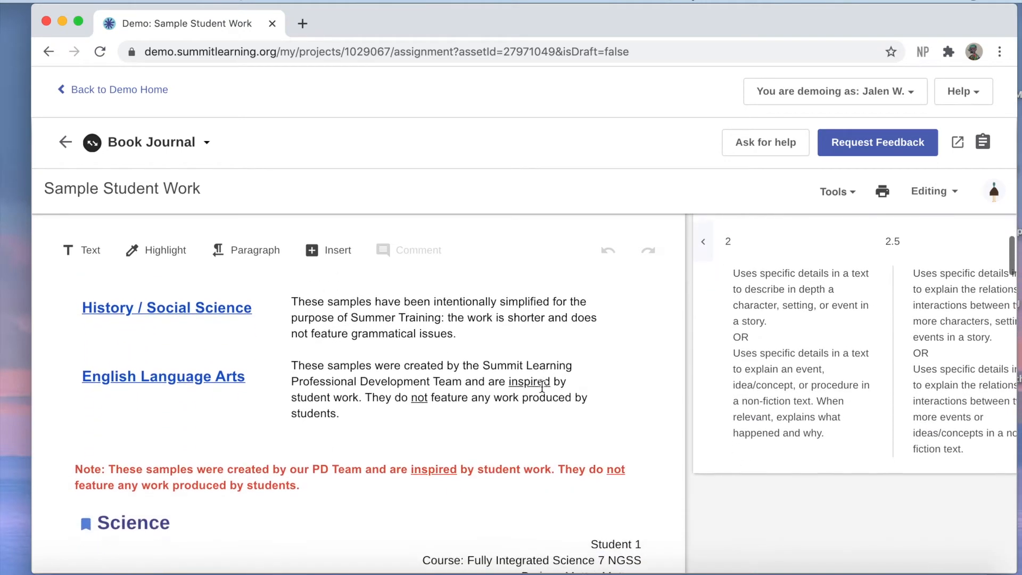
scroll(542, 392, down, 7)
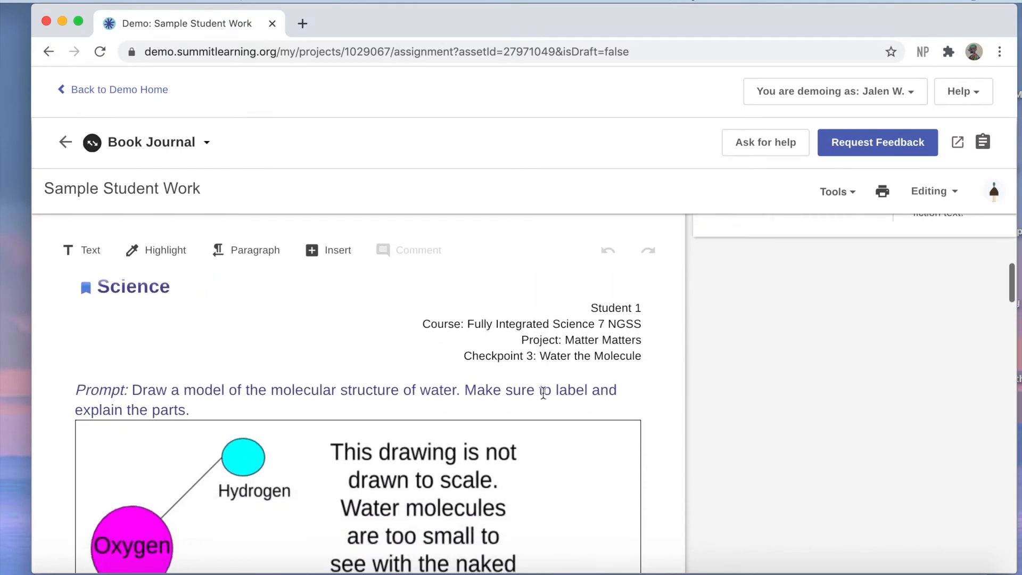
scroll(543, 392, down, 20)
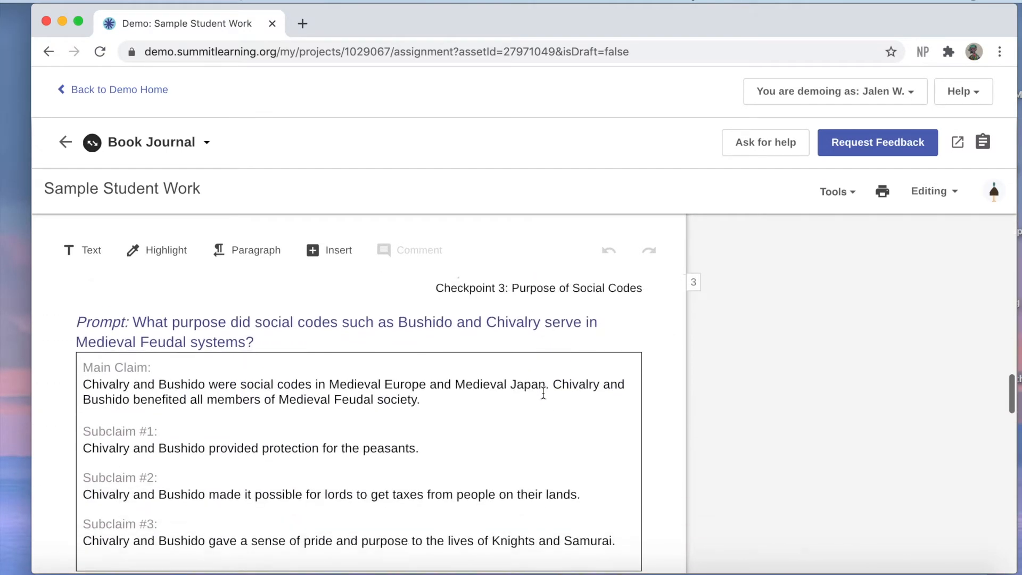
scroll(563, 344, down, 10)
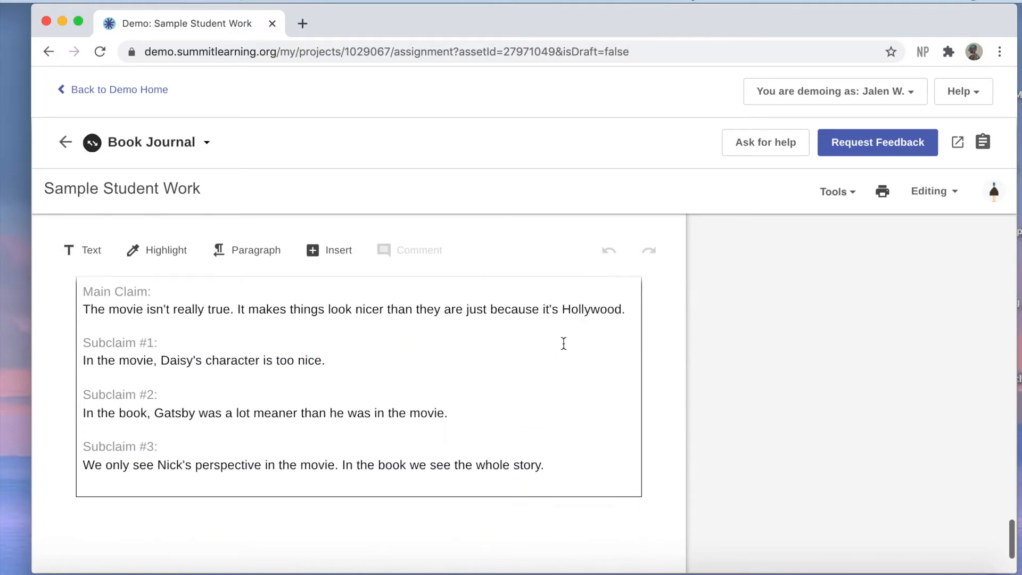
click(260, 502)
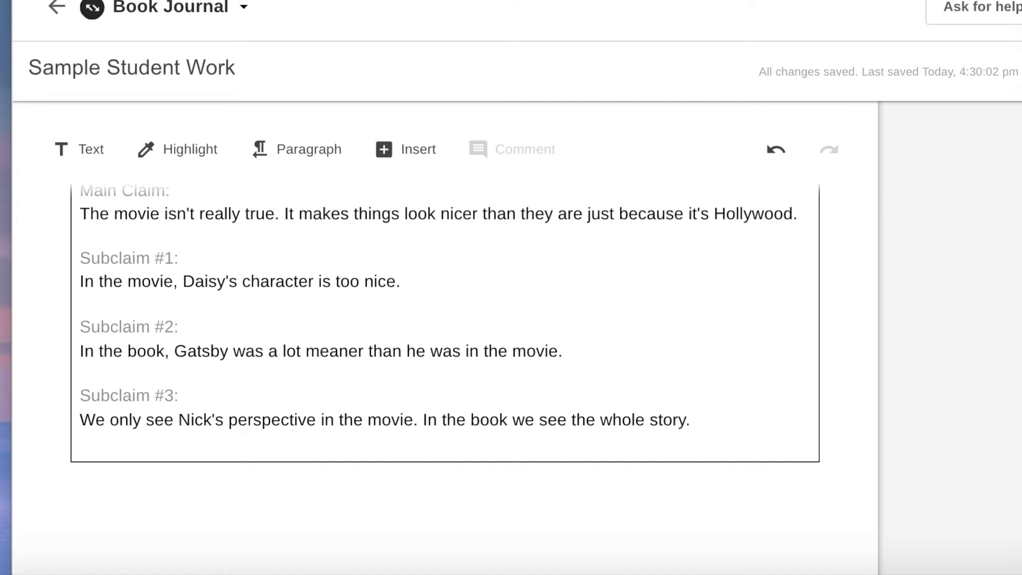
text(The f)
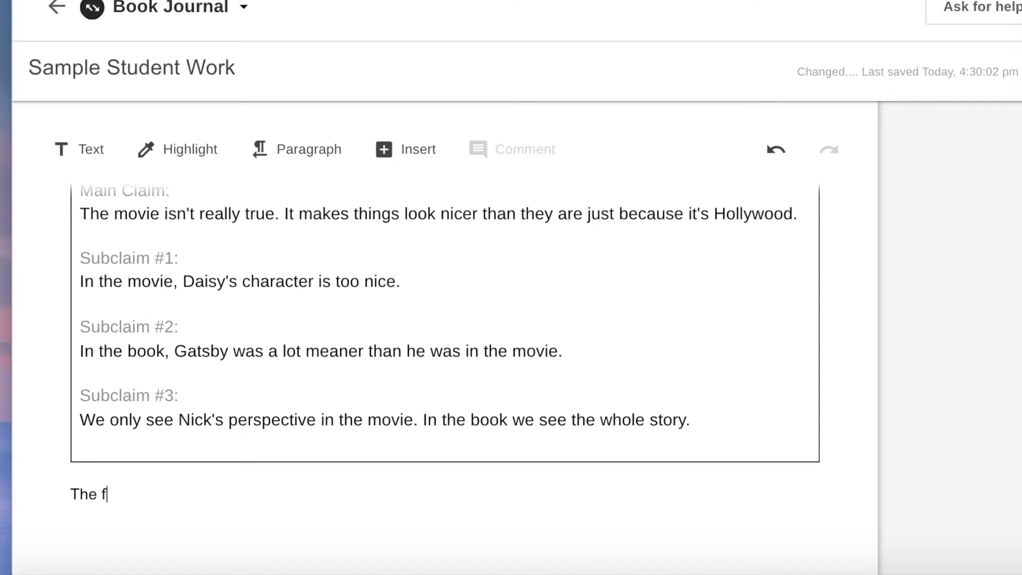
text(irst chapte)
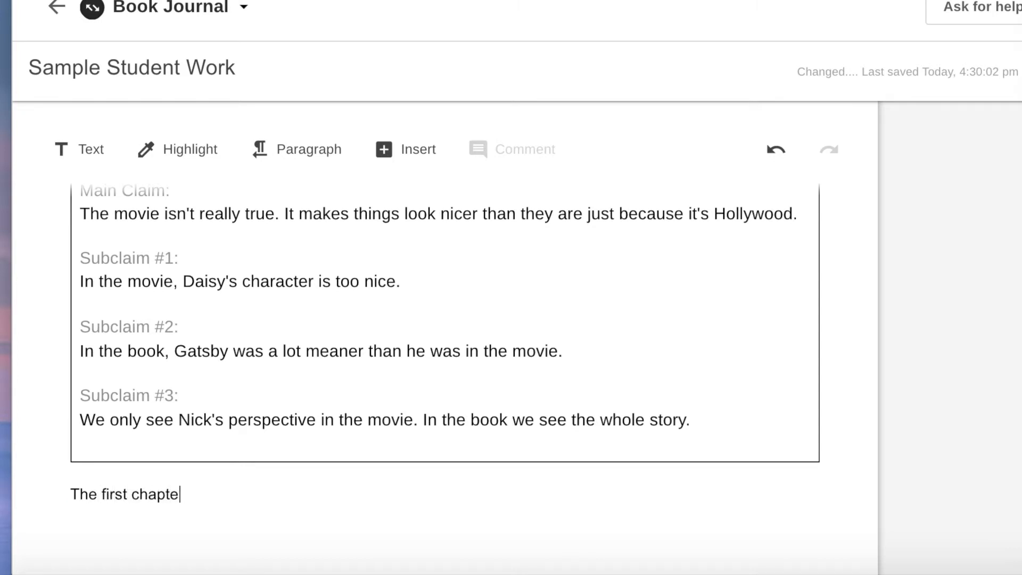
text(r talks about Ponyb)
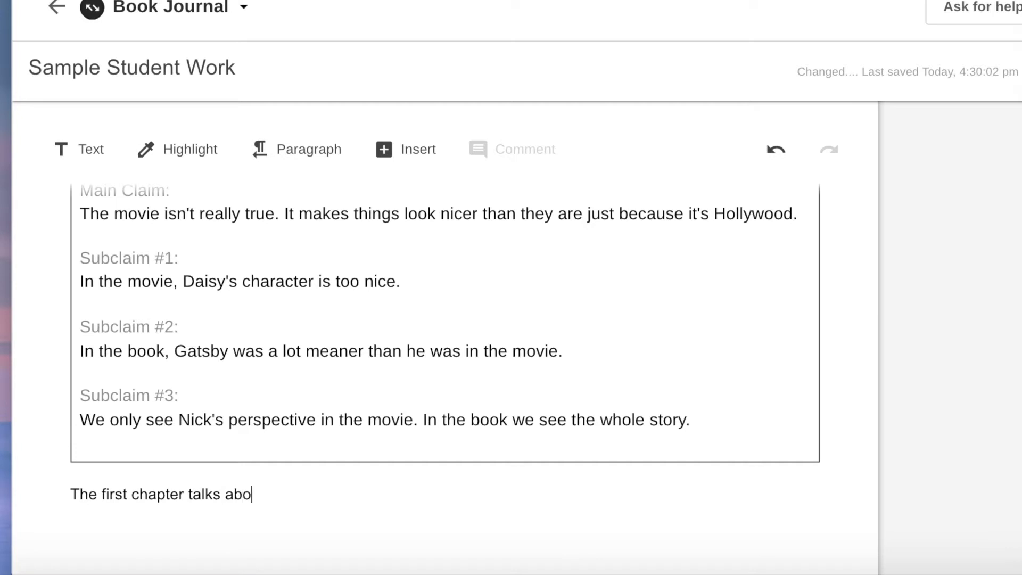
text(oy)
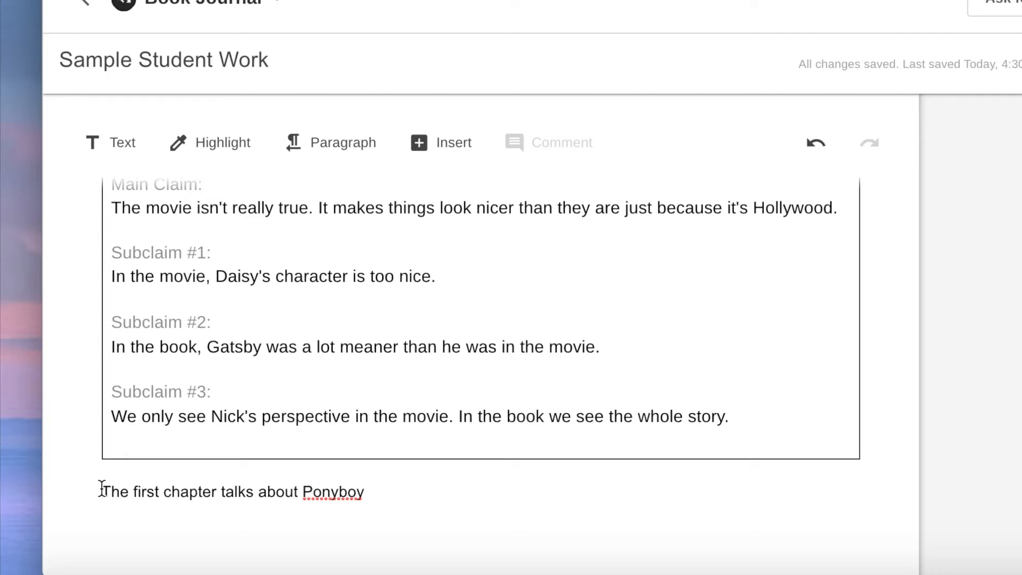
Turn the Ponyboy sentence into a bulleted item and add an unbulleted line "heyeheyeyheu" beneath it
text(*)
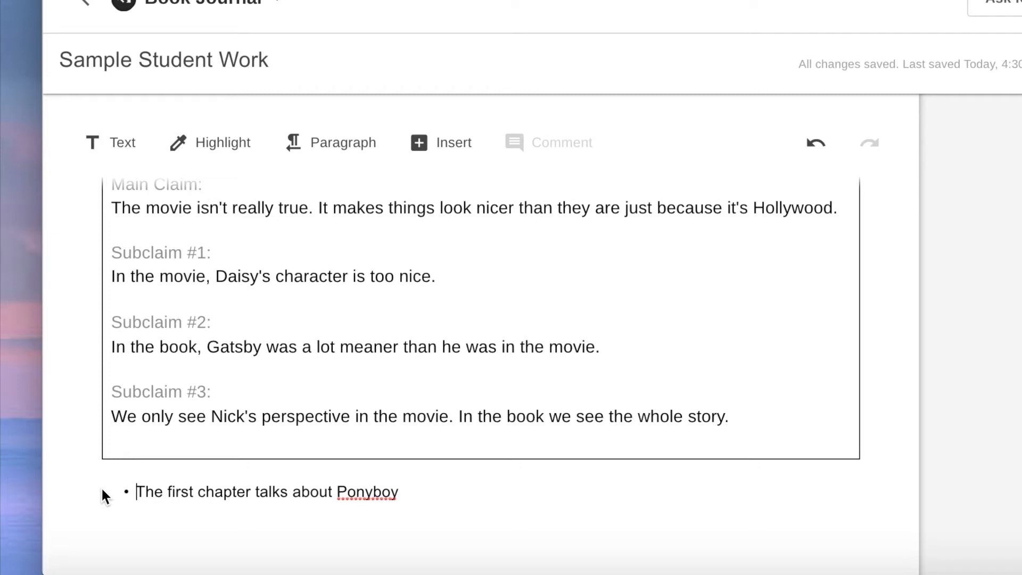
click(418, 499)
key(Return)
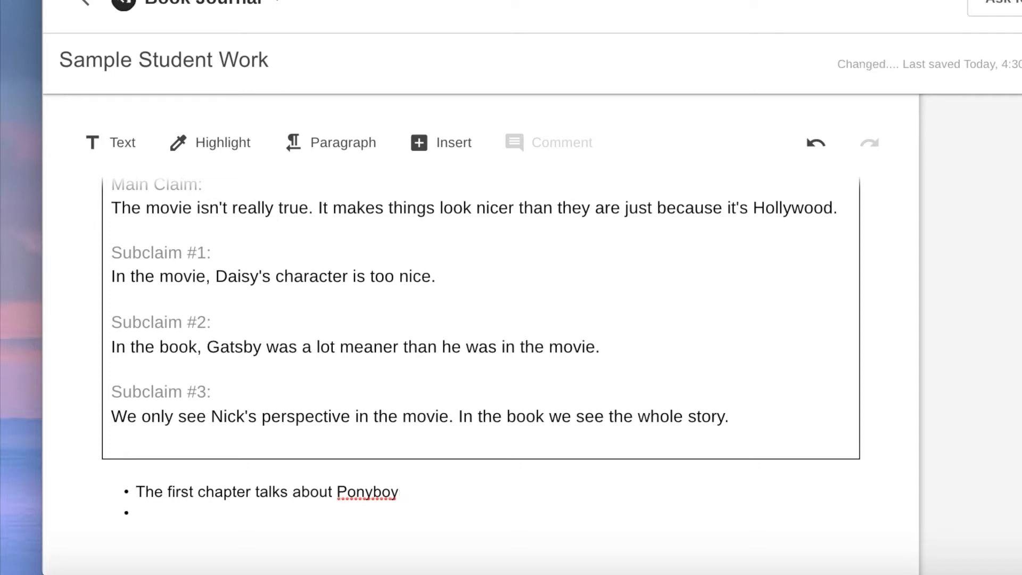
key(BackSpace)
key(Return)
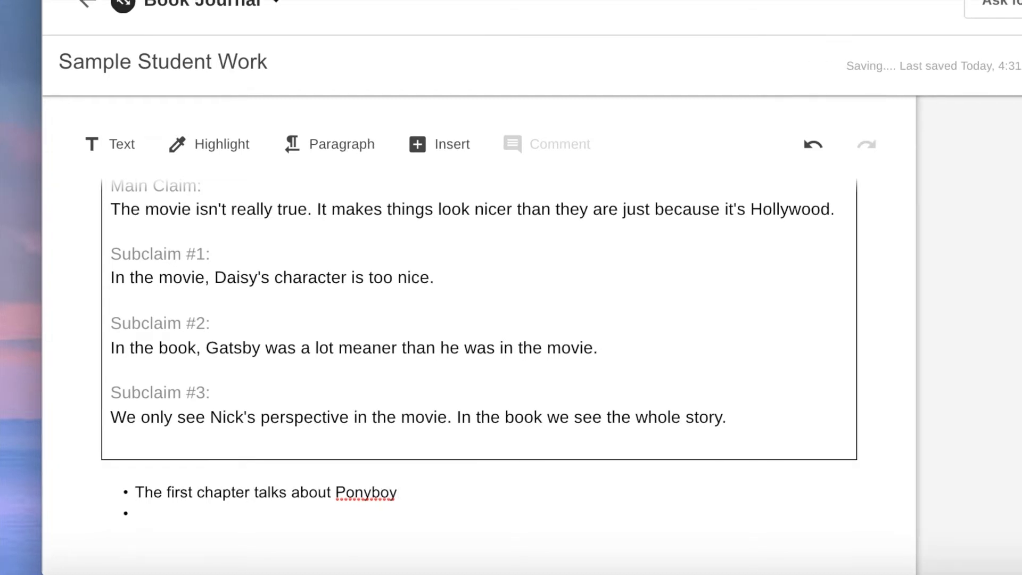
key(Return)
text(heyeheyeyheu)
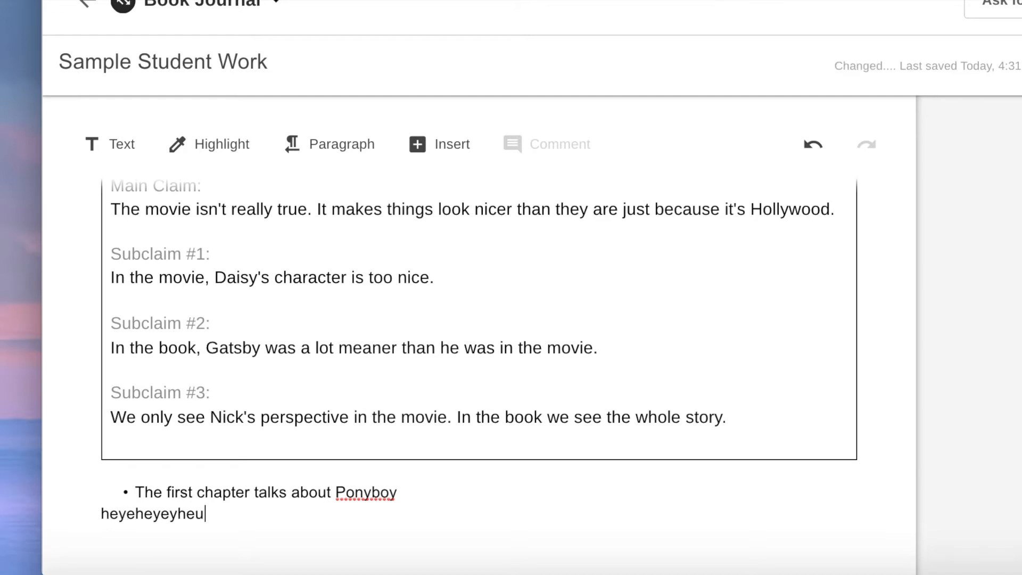
Delete the filler line under the list and remove the bullet from the Ponyboy sentence
key(BackSpace)
key(BackSpace)
key(BackSpace)
key(BackSpace)
key(BackSpace)
key(BackSpace)
key(BackSpace)
key(BackSpace)
key(BackSpace)
key(BackSpace)
key(BackSpace)
key(BackSpace)
key(BackSpace)
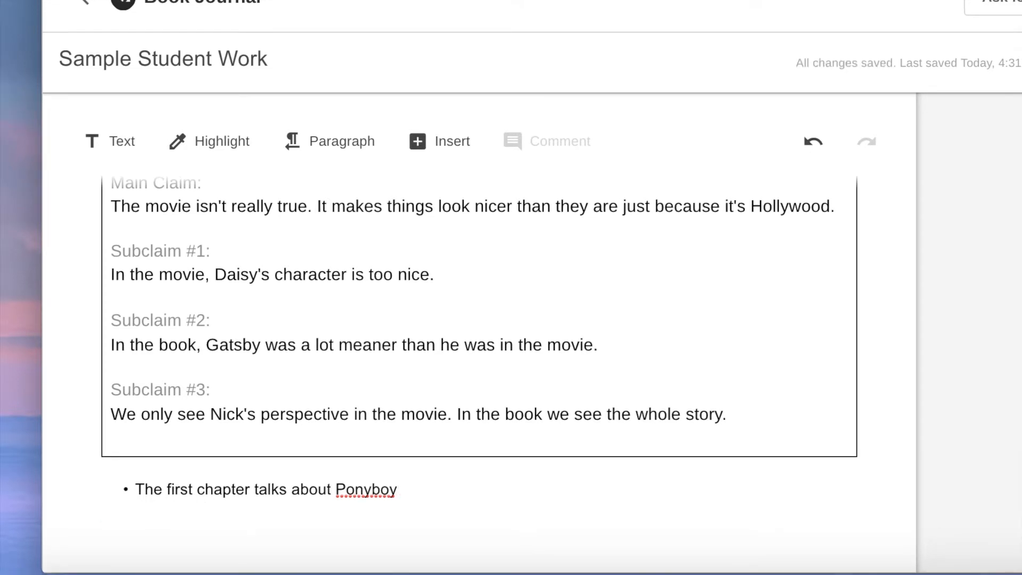
click(136, 486)
key(BackSpace)
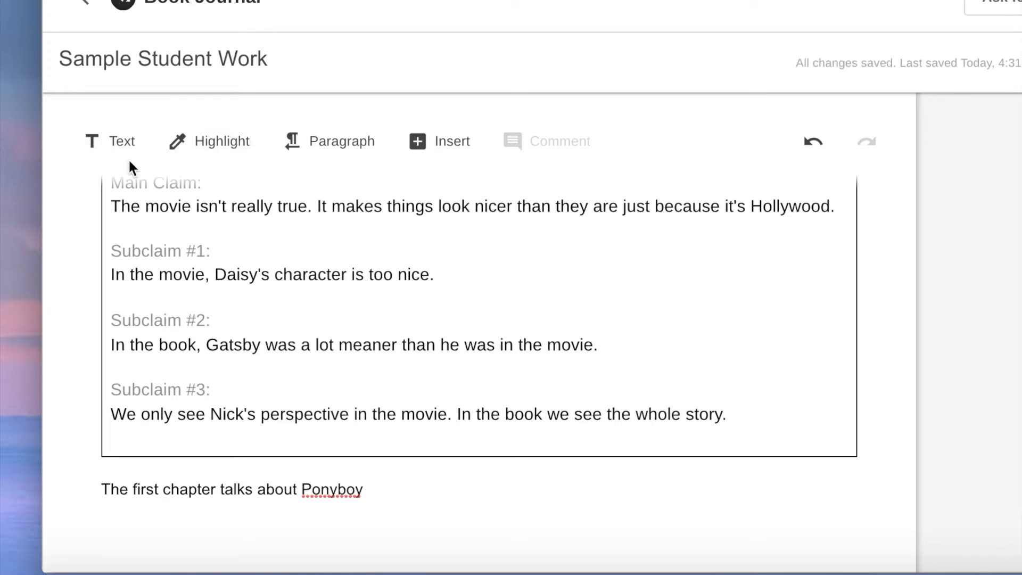
Apply the Heading 1 style to the whole Ponyboy sentence
click(102, 144)
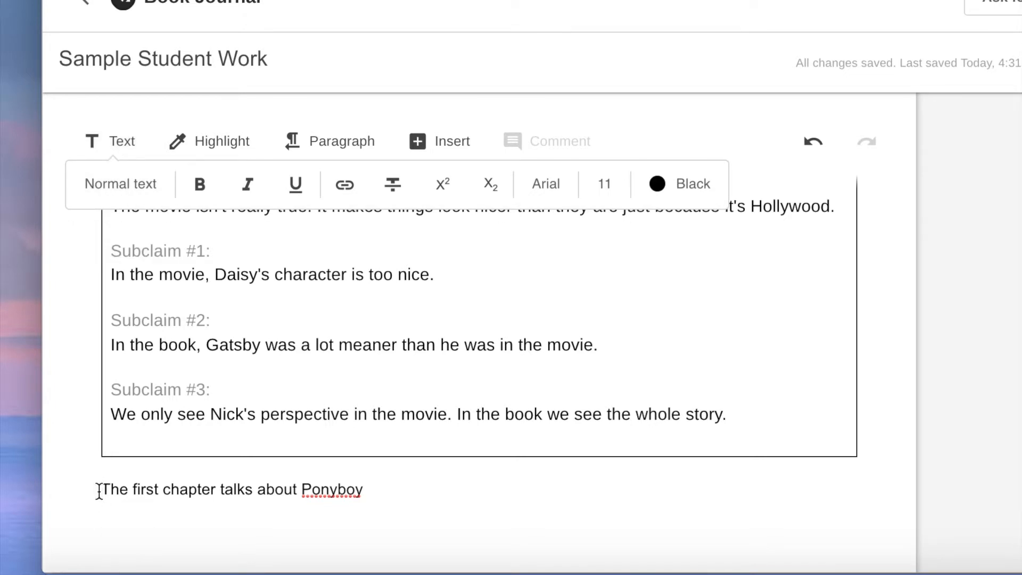
drag(101, 487, 359, 486)
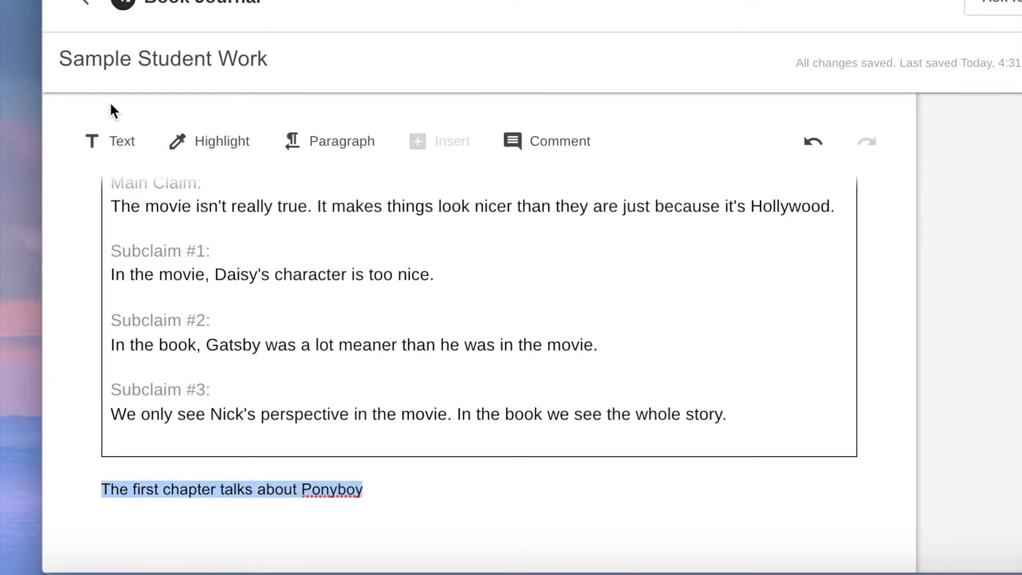
click(121, 143)
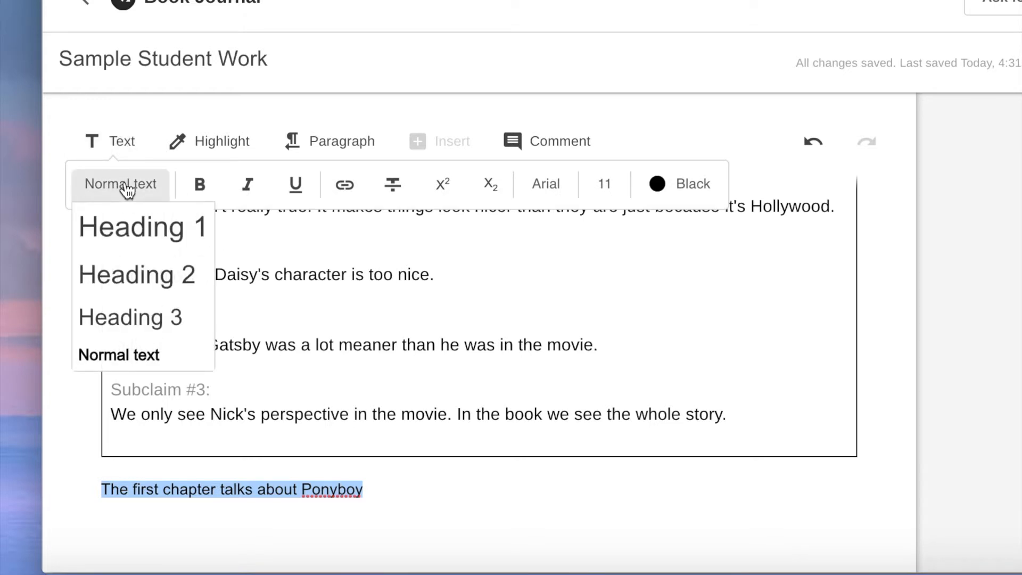
click(137, 237)
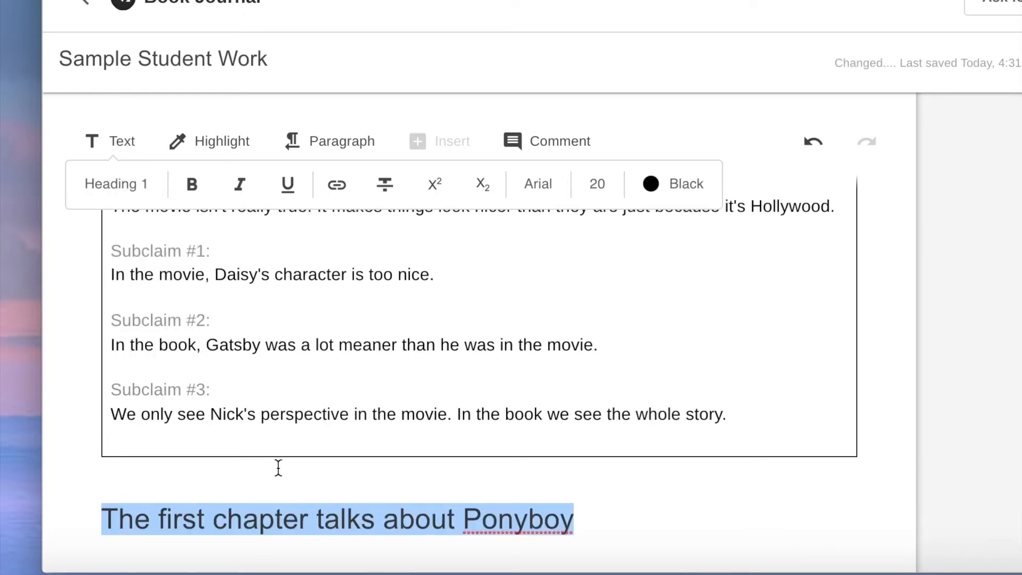
scroll(276, 468, down, 1)
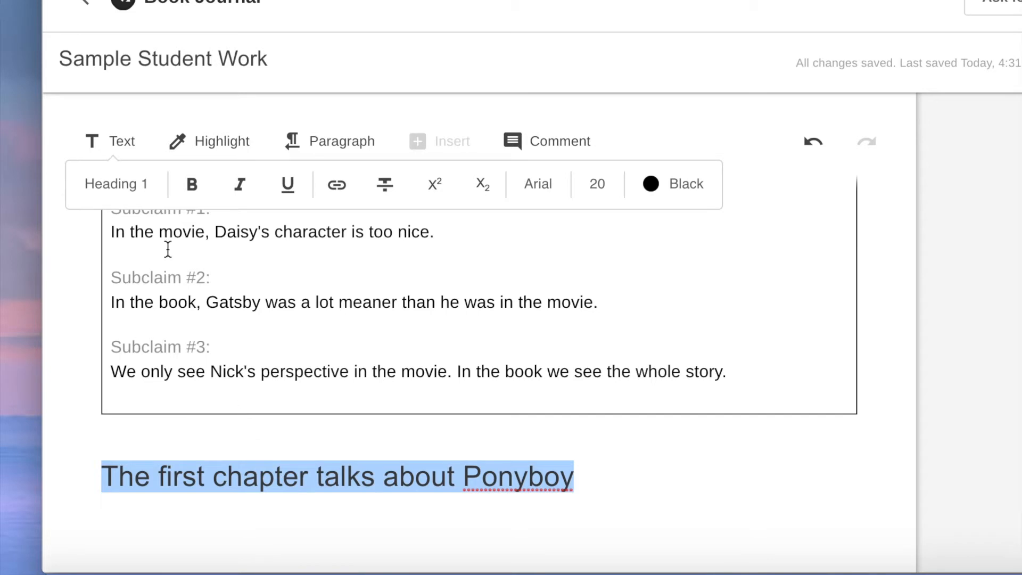
Try the Heading 3 style on the sentence and return it to Normal text
click(130, 188)
click(142, 319)
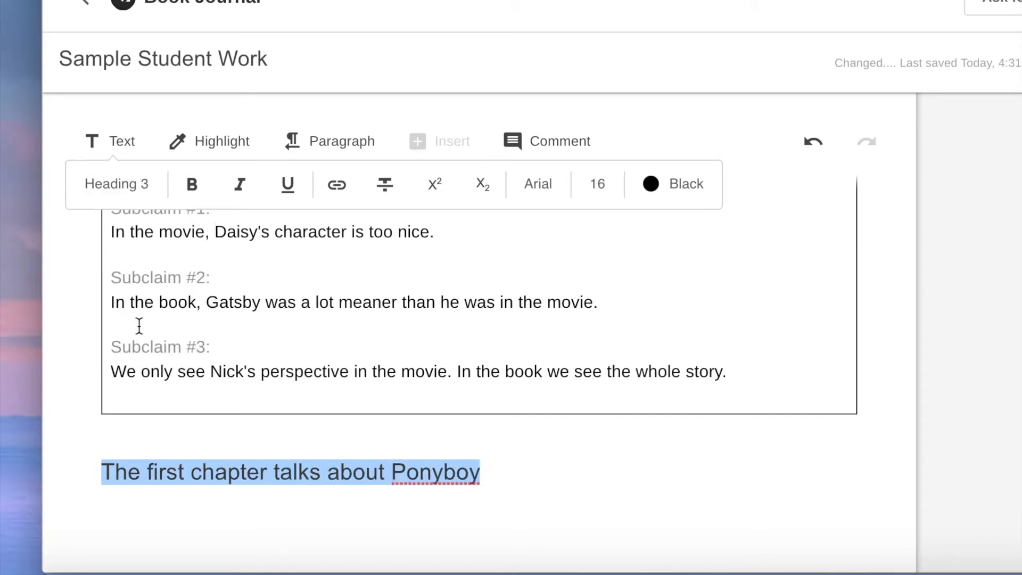
click(122, 202)
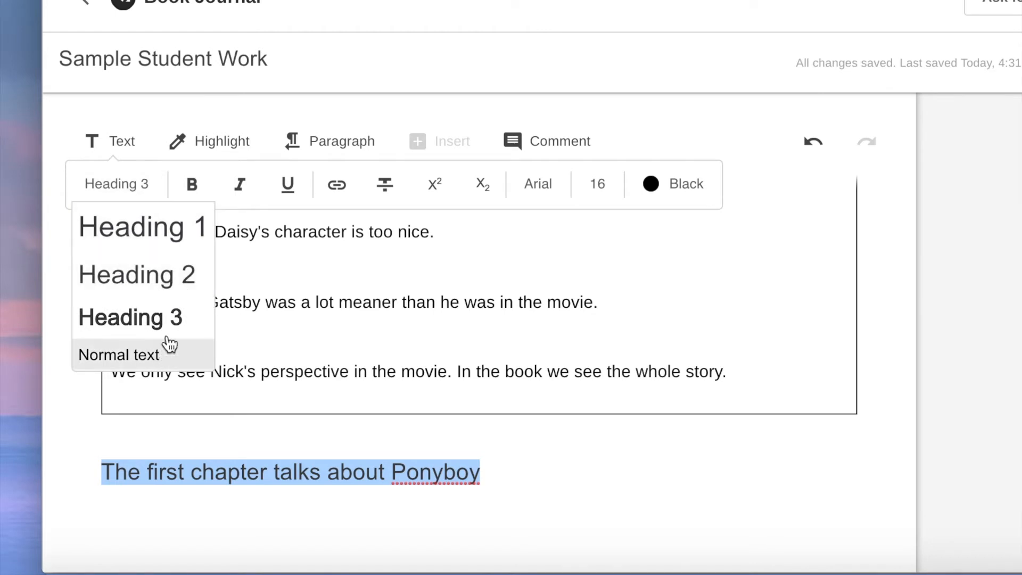
click(121, 358)
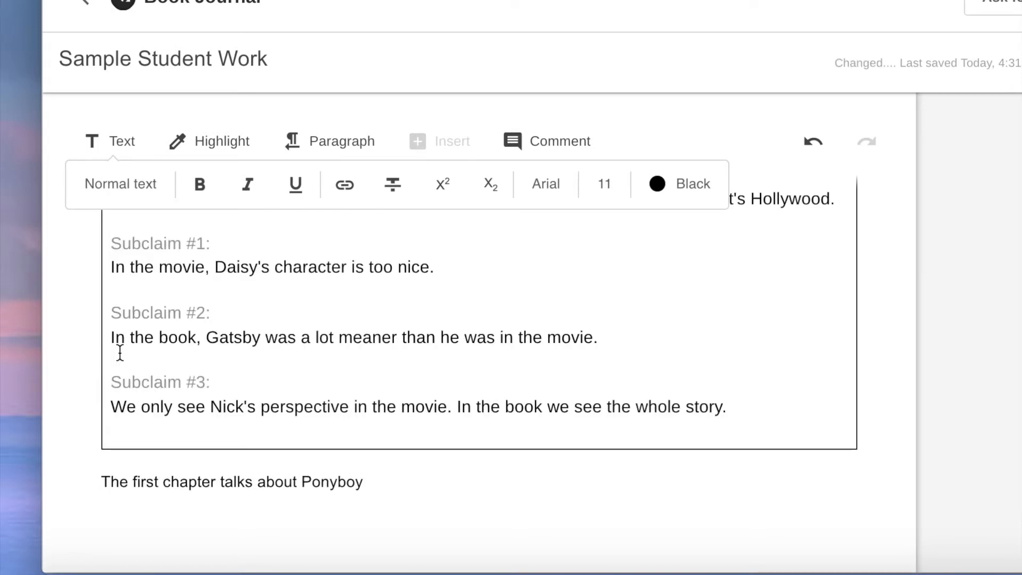
Set the Ponyboy sentence's font to Times New Roman and its size to 12
drag(91, 481, 372, 486)
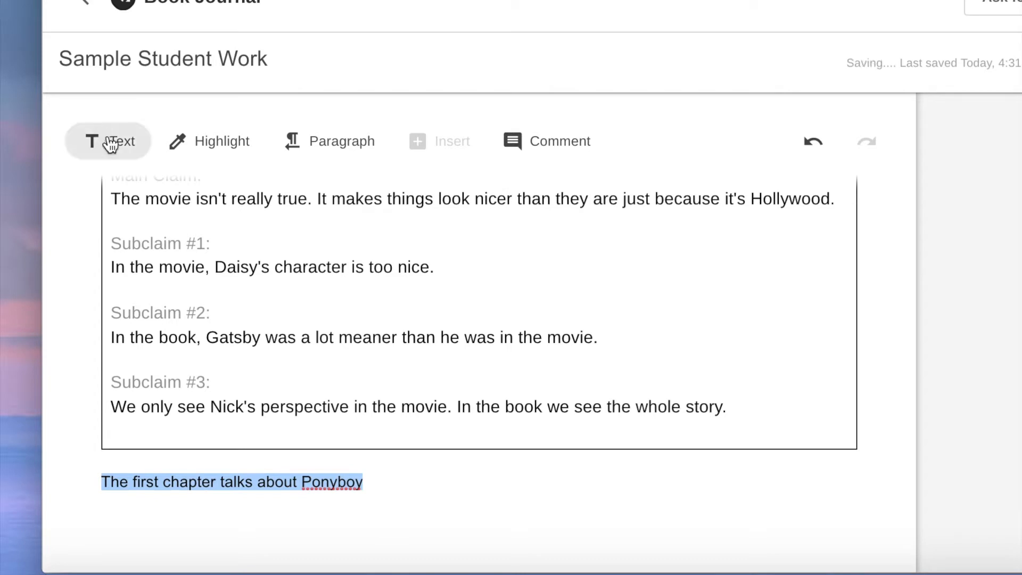
click(110, 143)
click(563, 187)
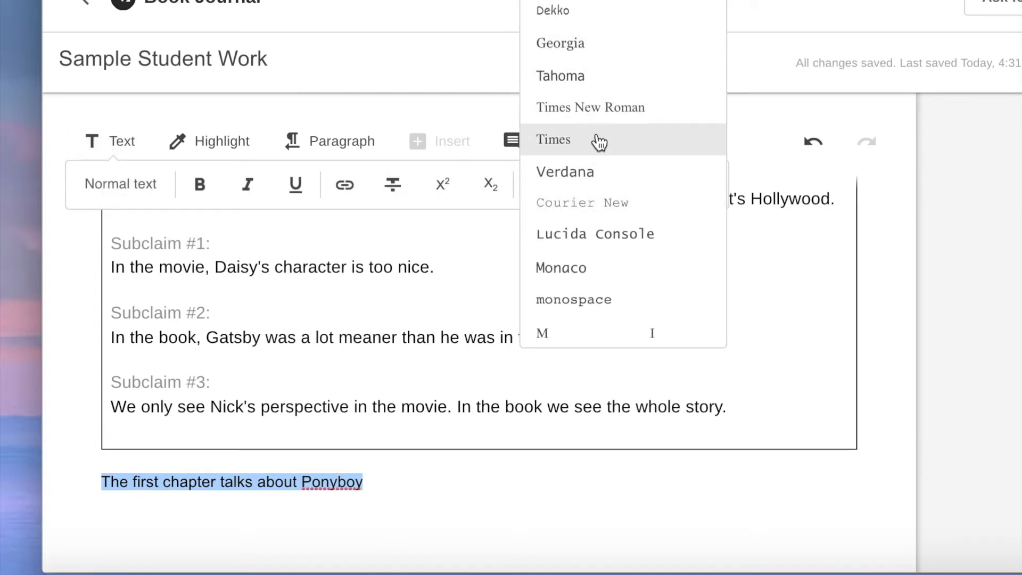
click(588, 108)
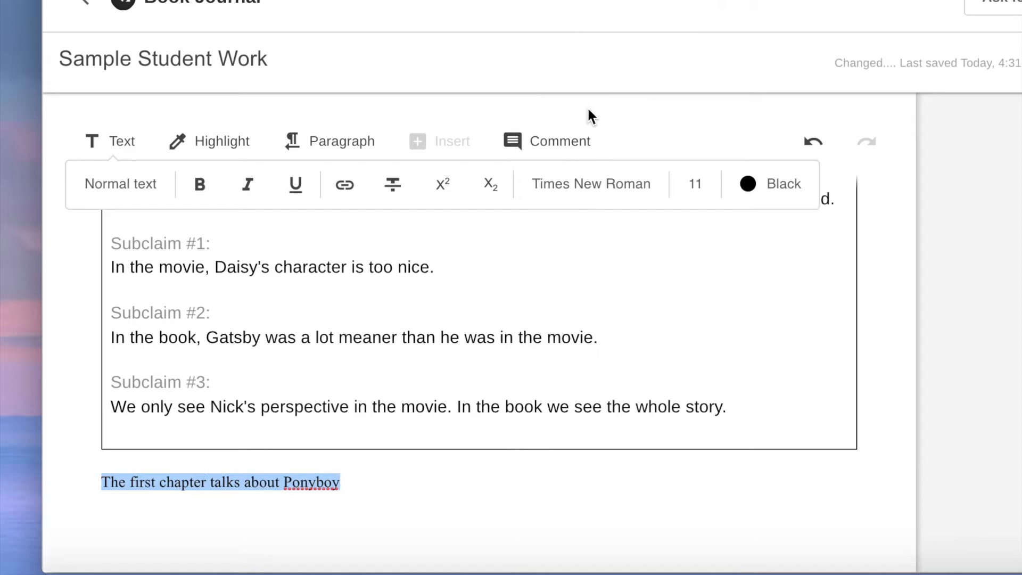
click(696, 186)
click(711, 80)
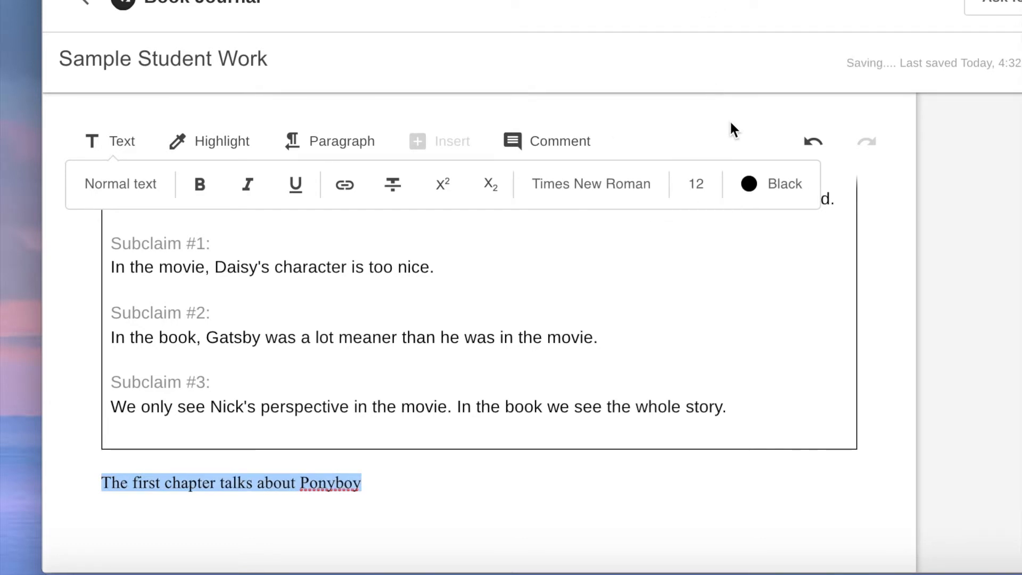
Try bold, italic and underline on the sentence one at a time, removing each again
click(169, 192)
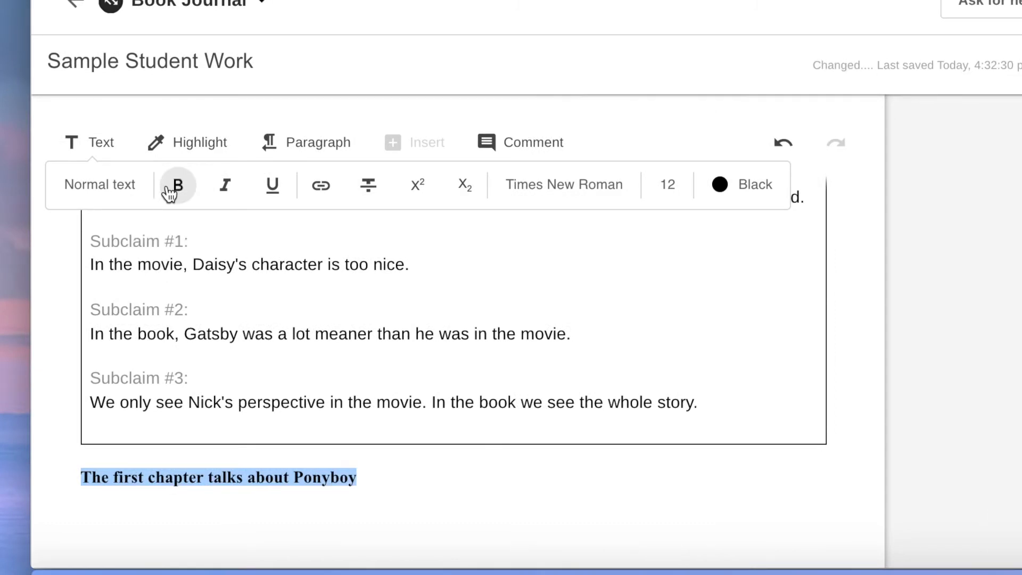
click(171, 195)
click(226, 194)
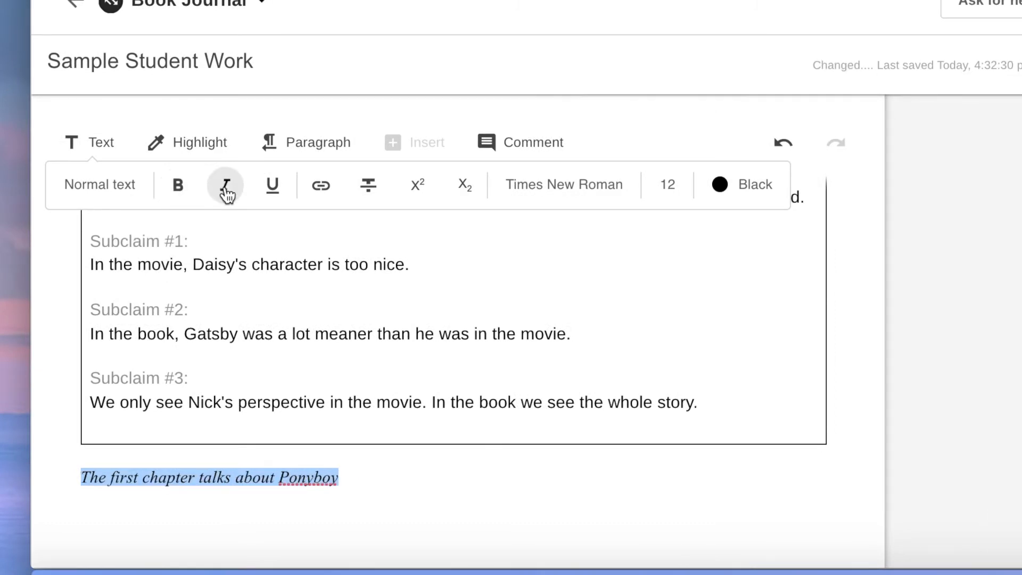
click(227, 194)
click(278, 188)
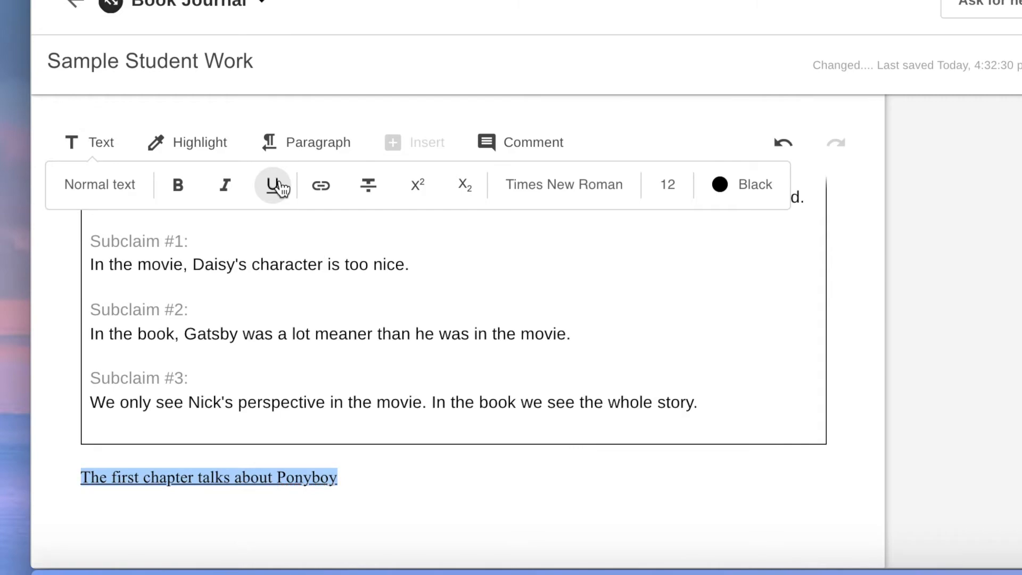
click(279, 187)
Start adding a link to the selected sentence and cancel without entering a URL
click(322, 187)
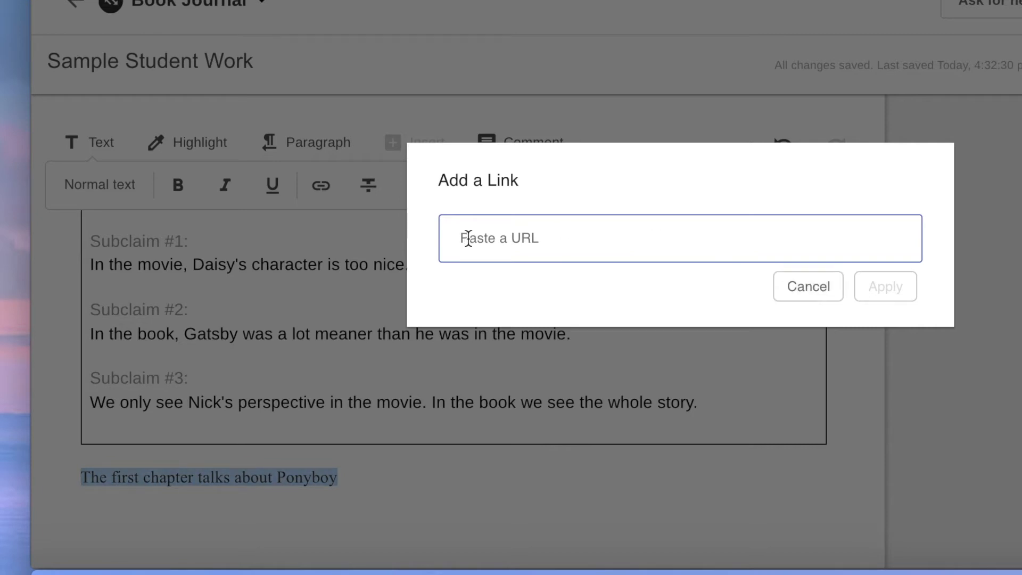
click(817, 298)
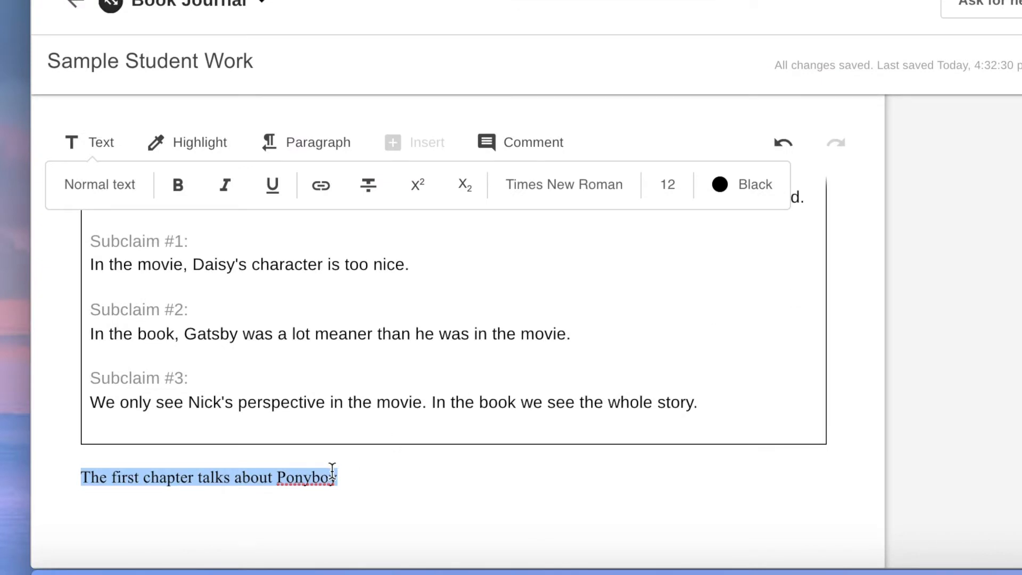
Cancel the link entry for the Ponyboy sentence and try strikethrough on it, removing it again
key(ctrl+k)
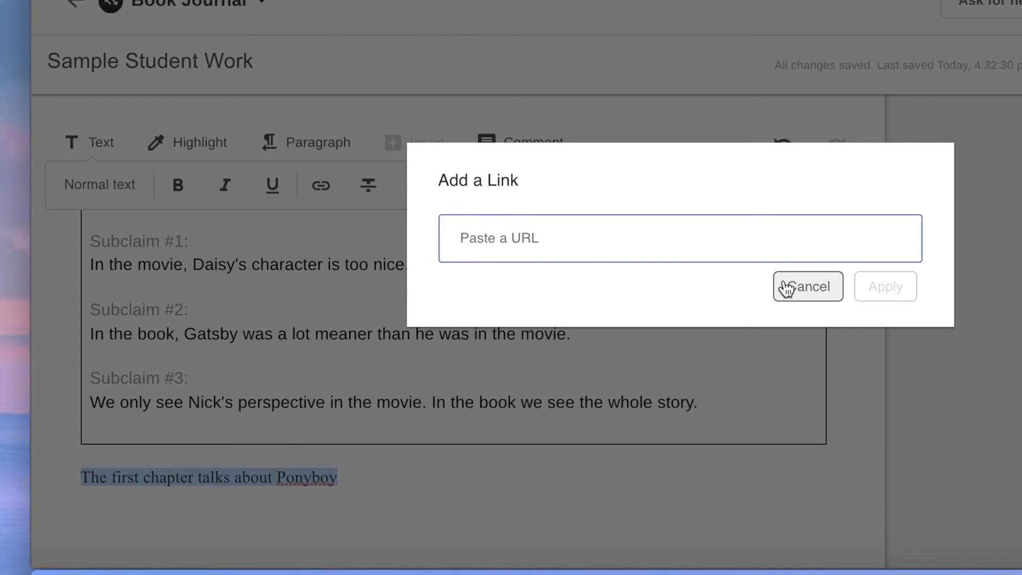
click(786, 288)
click(370, 191)
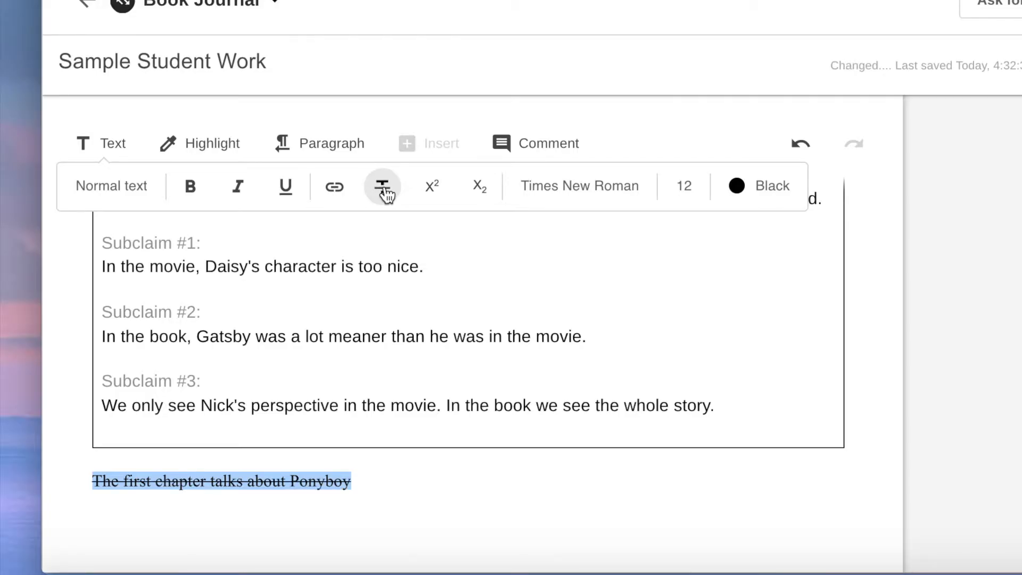
click(384, 189)
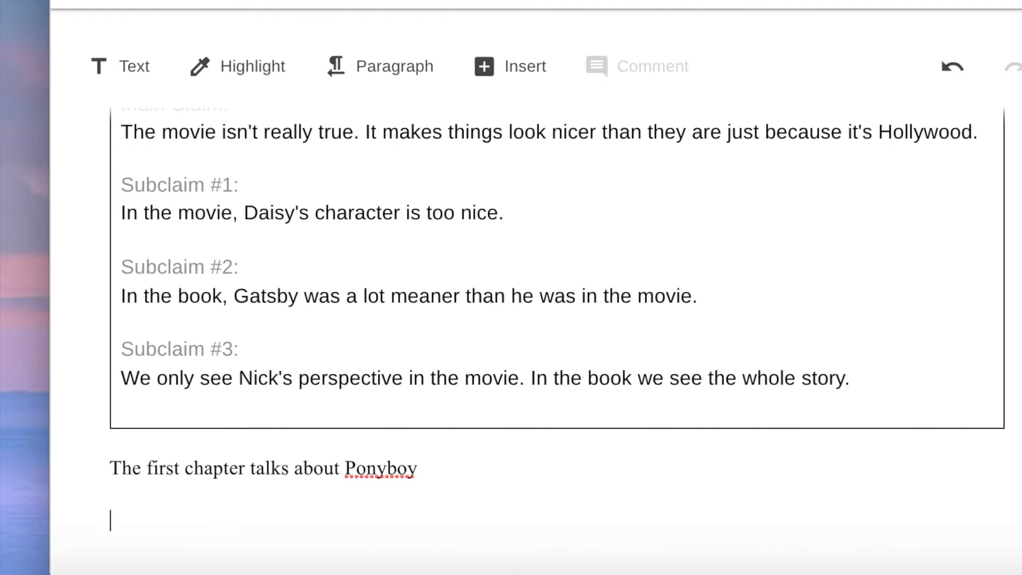
Write the equation "2^2 + 2^2 = 8" on the line below the Ponyboy sentence
text(@)
key(BackSpace)
text(2^2 + 2^2 =)
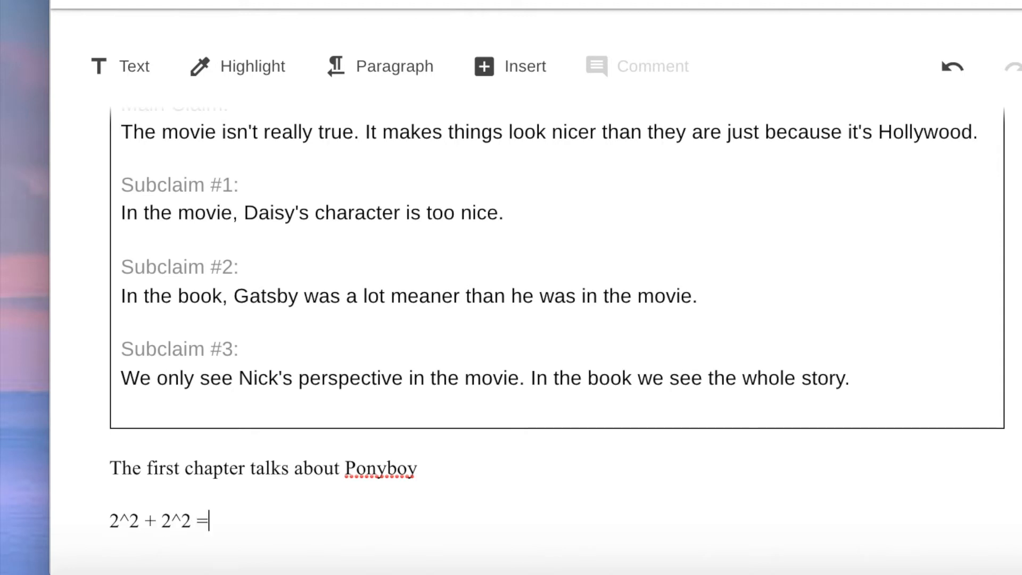
text(8)
Insert a superscript 2 directly after the first 2 of the equation
click(138, 520)
click(136, 72)
click(514, 140)
text(2)
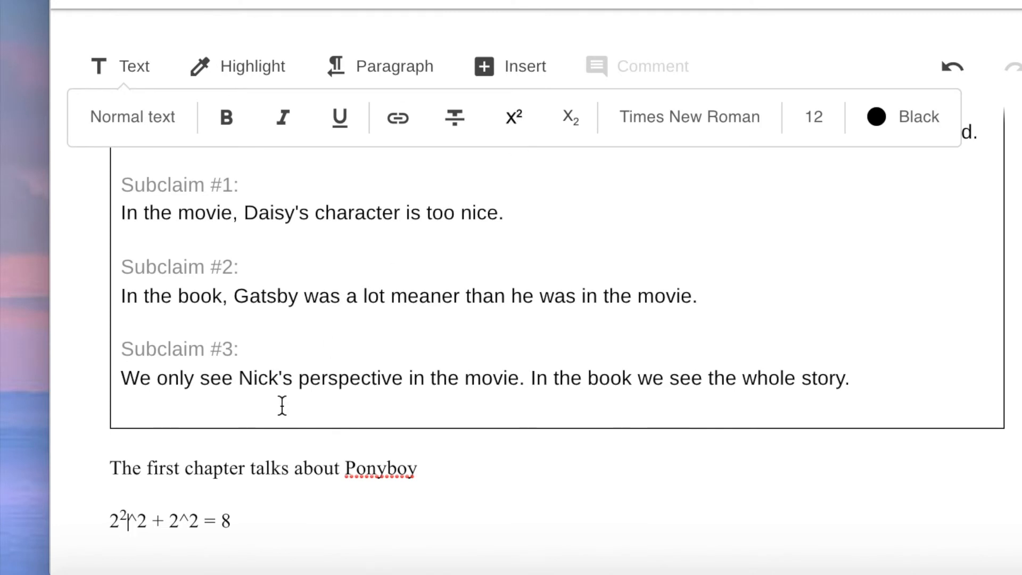
Delete the caret exponents from the equation and add a superscript 2 after its second base 2
click(151, 521)
text(=)
key(BackSpace)
key(BackSpace)
key(BackSpace)
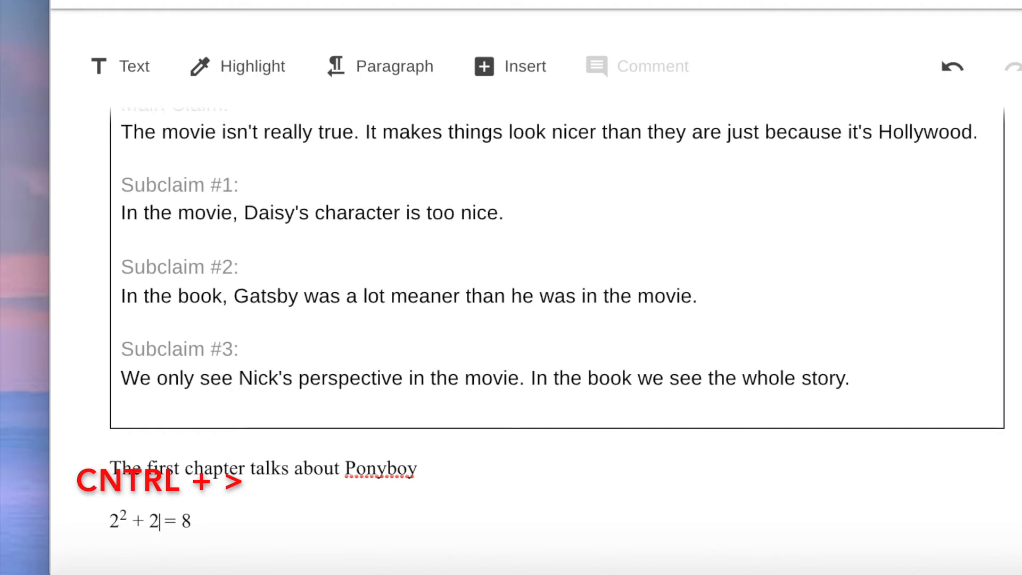
text(2)
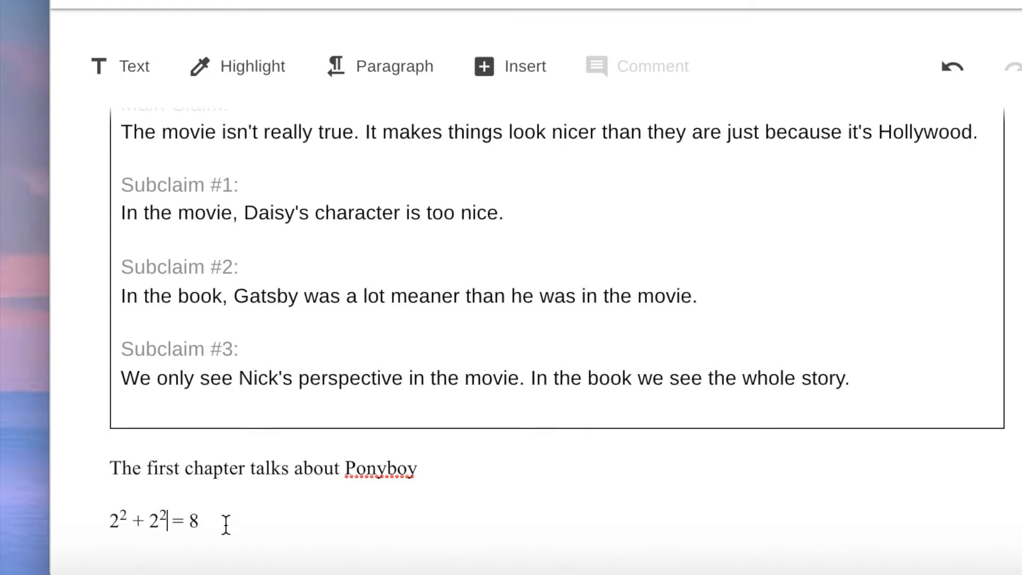
Add a subscript 1 after the 8 in the equation and start a new line below it
click(277, 72)
click(100, 73)
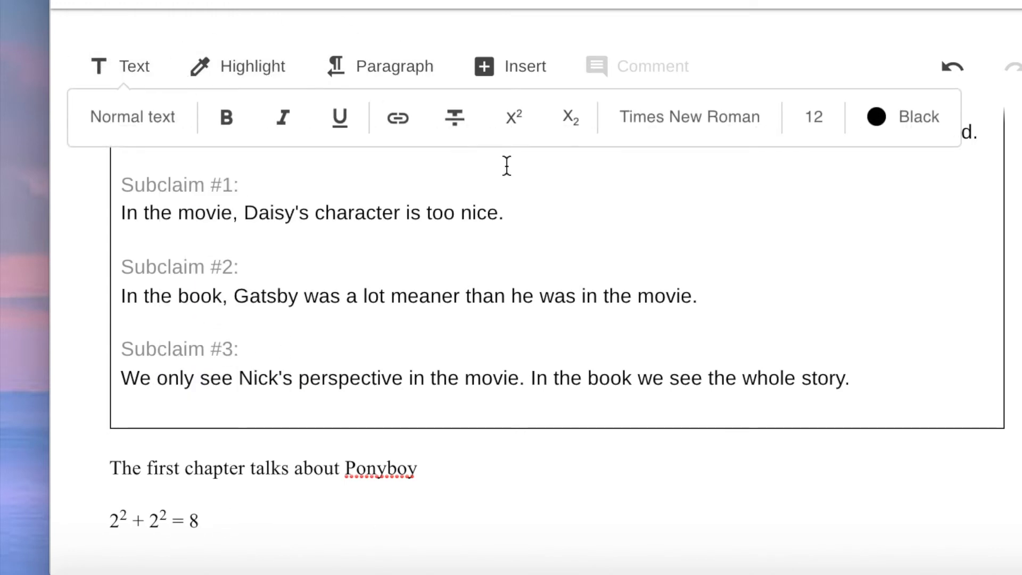
click(573, 130)
text(1)
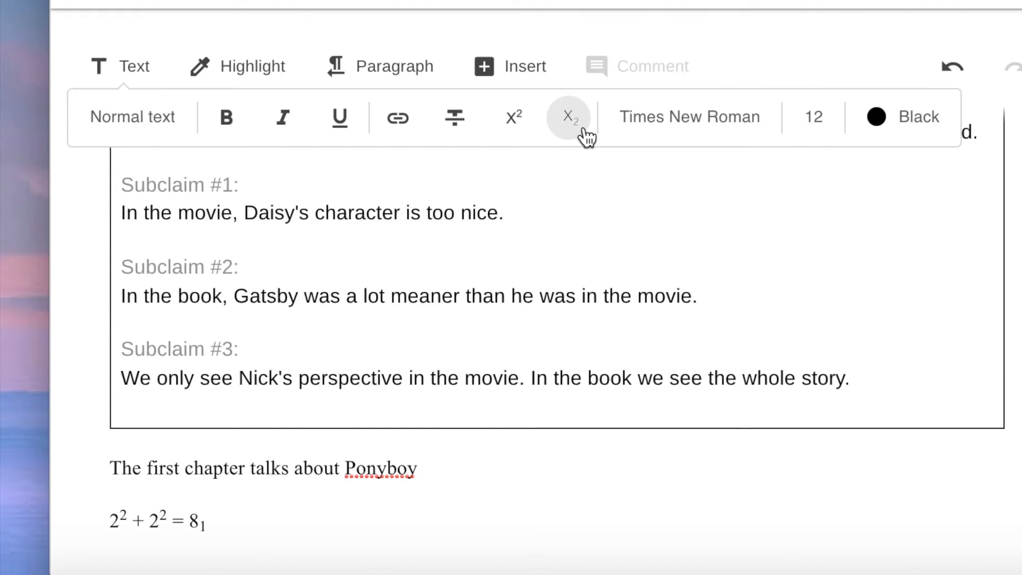
key(Return)
Try a green highlight on the 8 and its subscript, and set them back to No Highlight
click(210, 81)
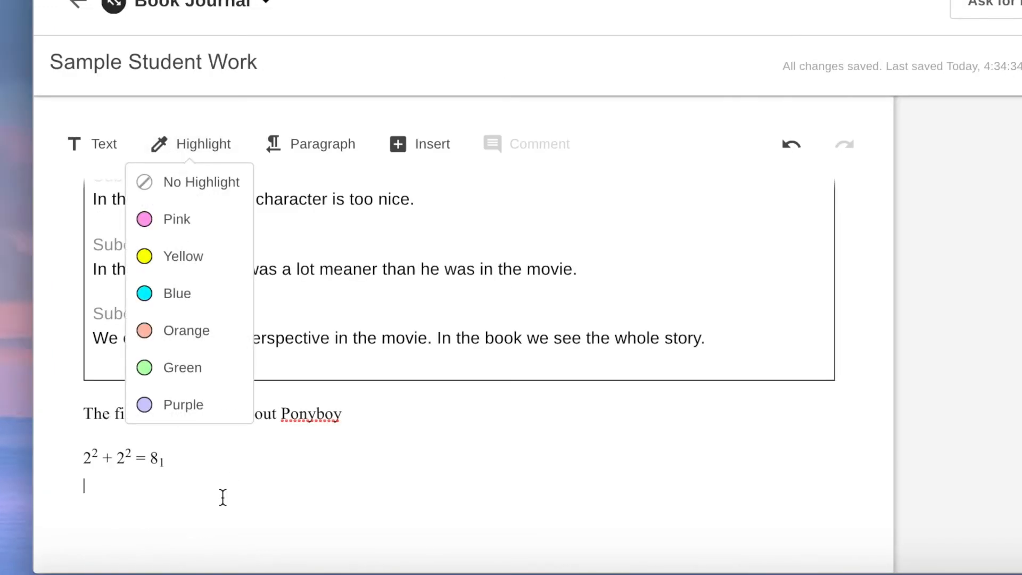
drag(150, 460, 212, 468)
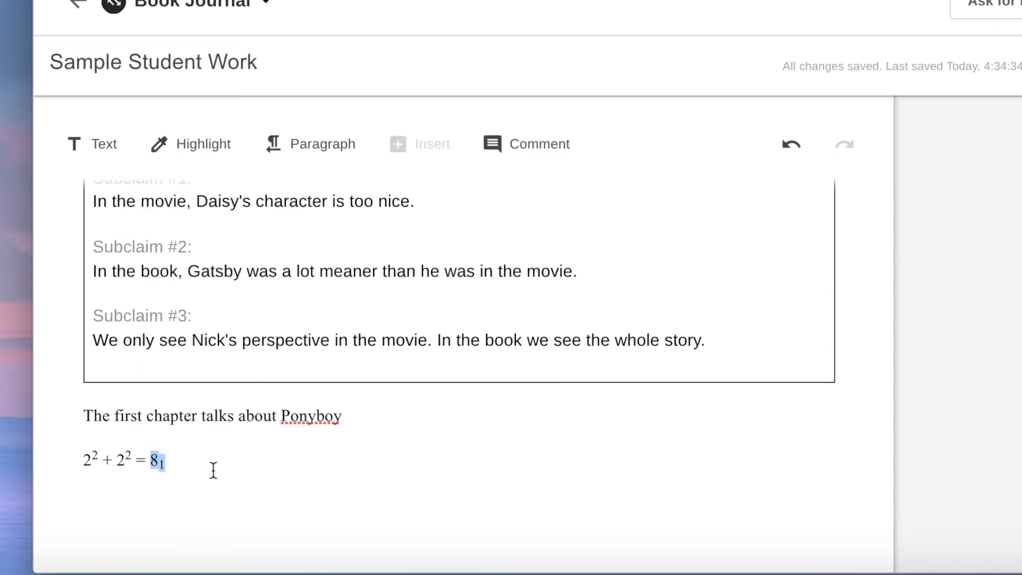
click(210, 154)
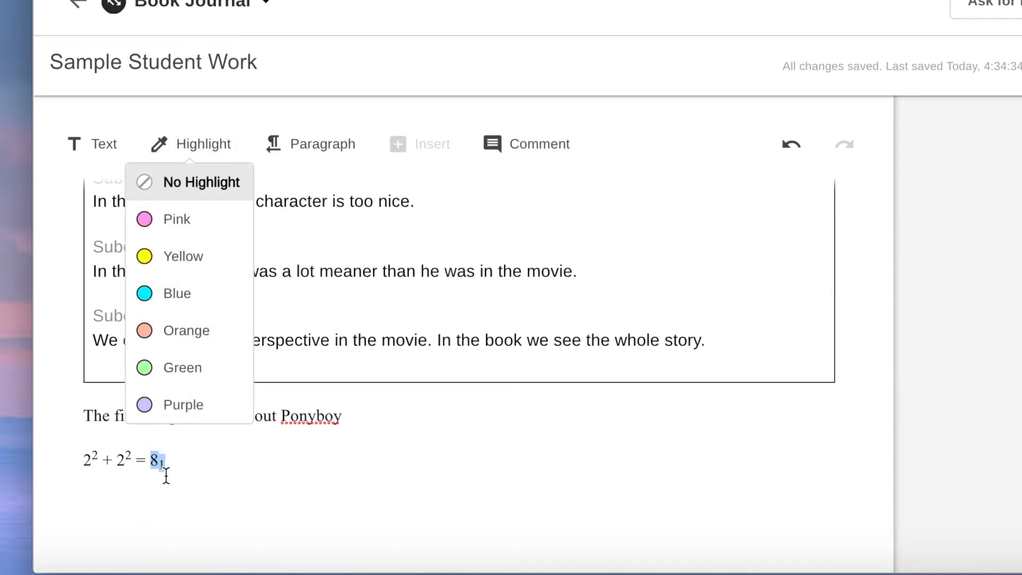
click(205, 367)
click(197, 475)
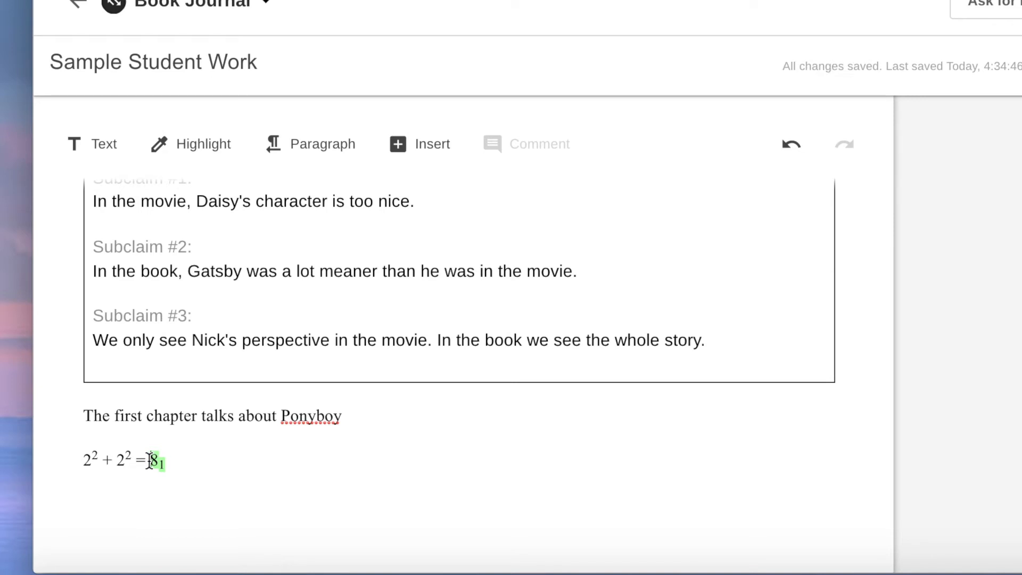
drag(150, 459, 216, 467)
click(215, 142)
click(230, 194)
click(228, 477)
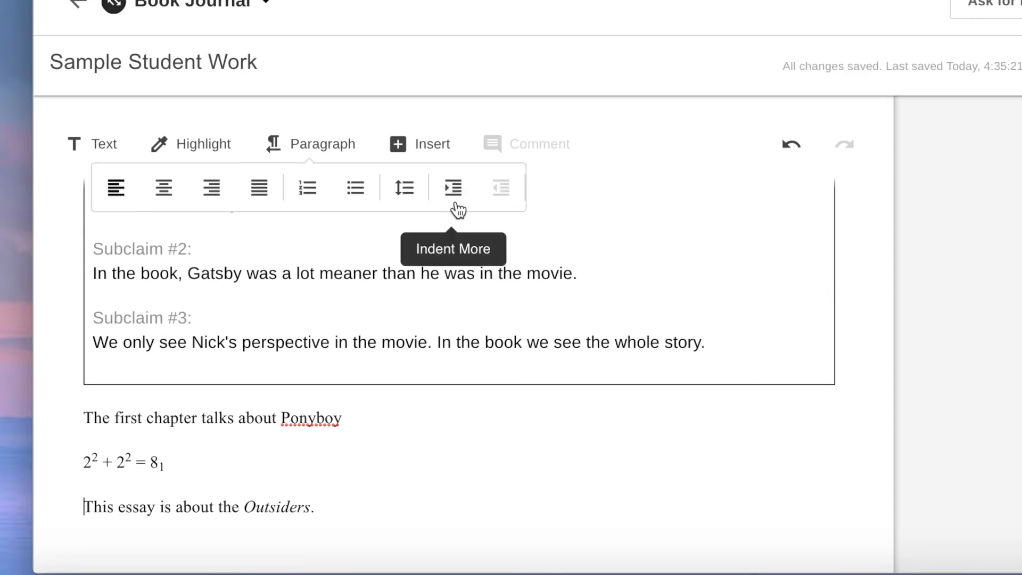
Try indenting the sentence about the Outsiders by one level and move it back to the margin
click(452, 187)
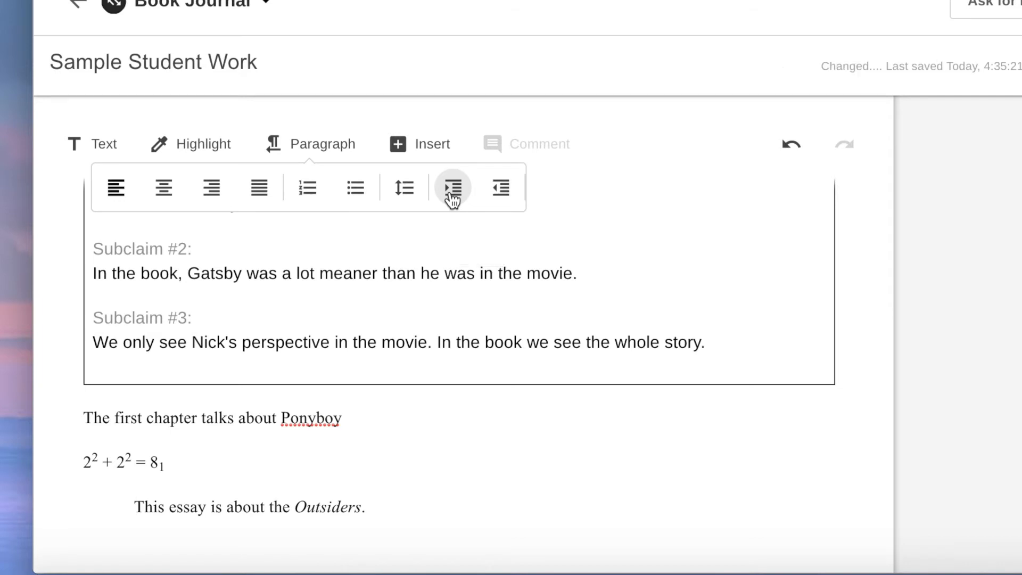
click(427, 504)
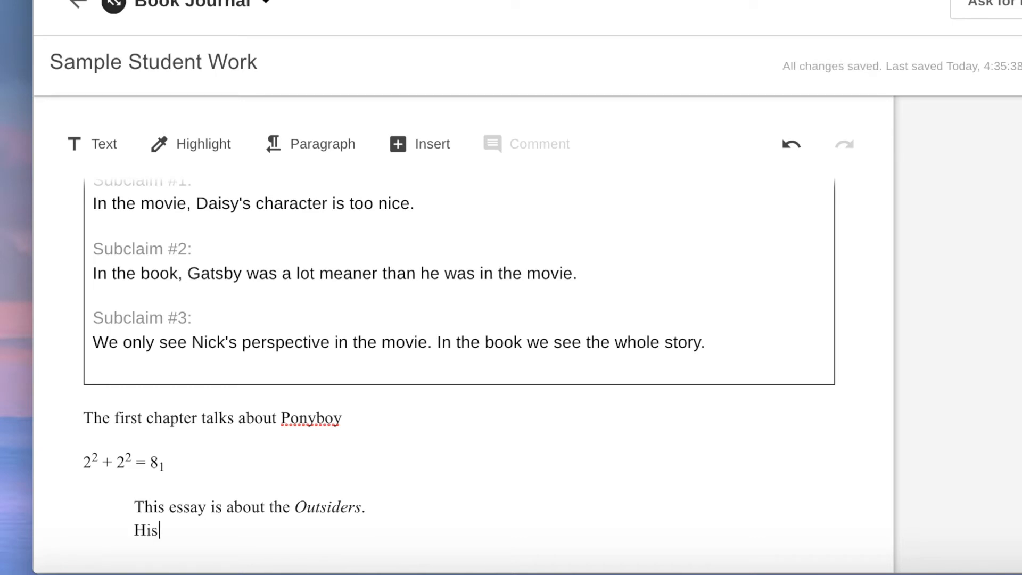
key(BackSpace)
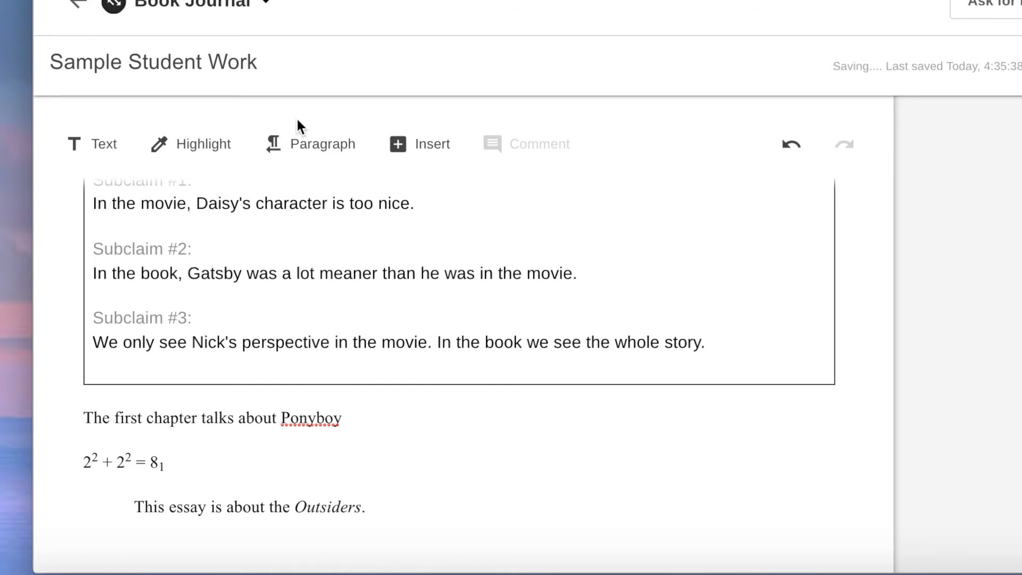
click(324, 143)
click(500, 187)
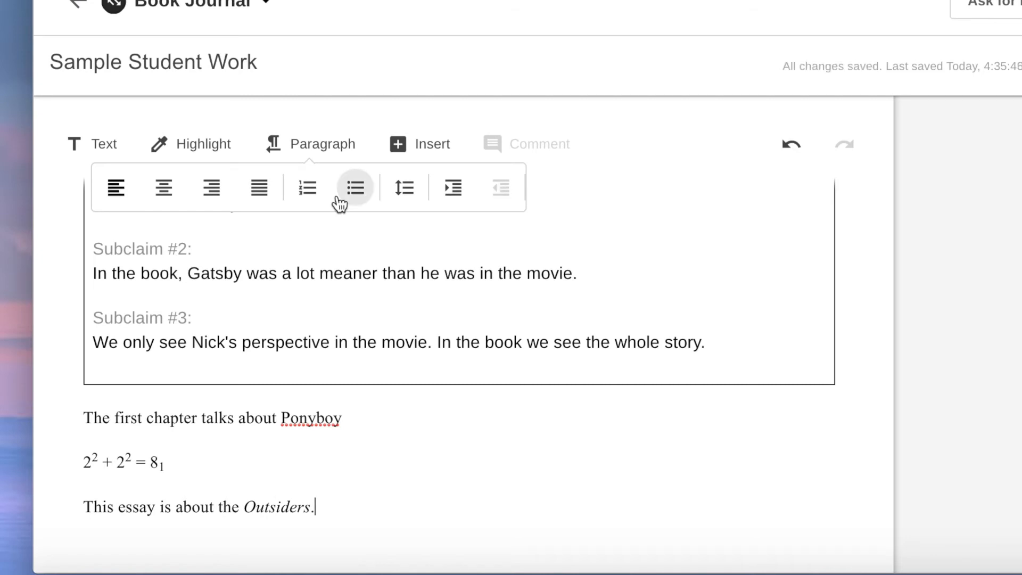
Apply double line spacing from the Outsiders sentence on and add the lines "Hi this essay is formatted" and "poetry" below it
click(400, 192)
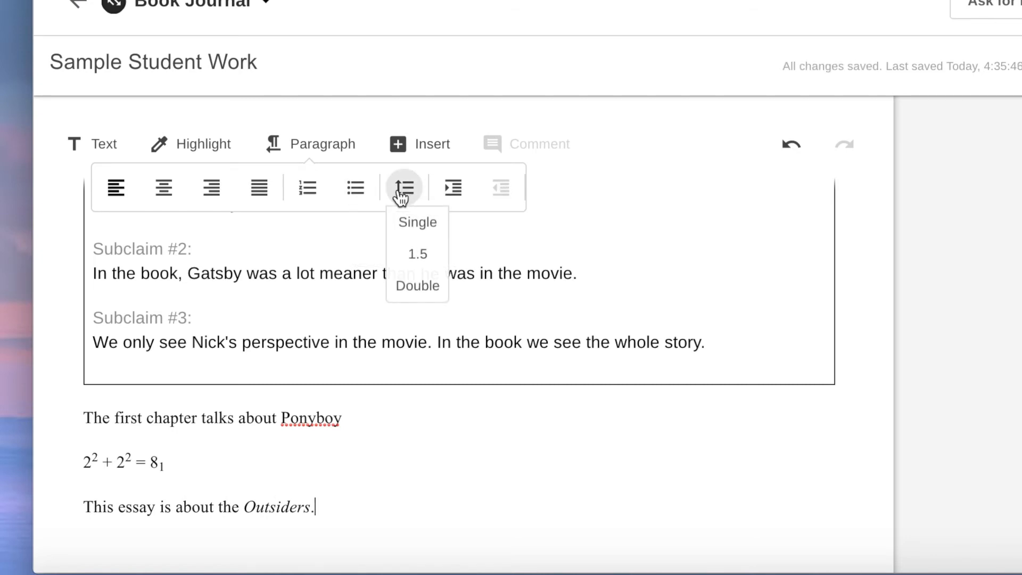
click(411, 291)
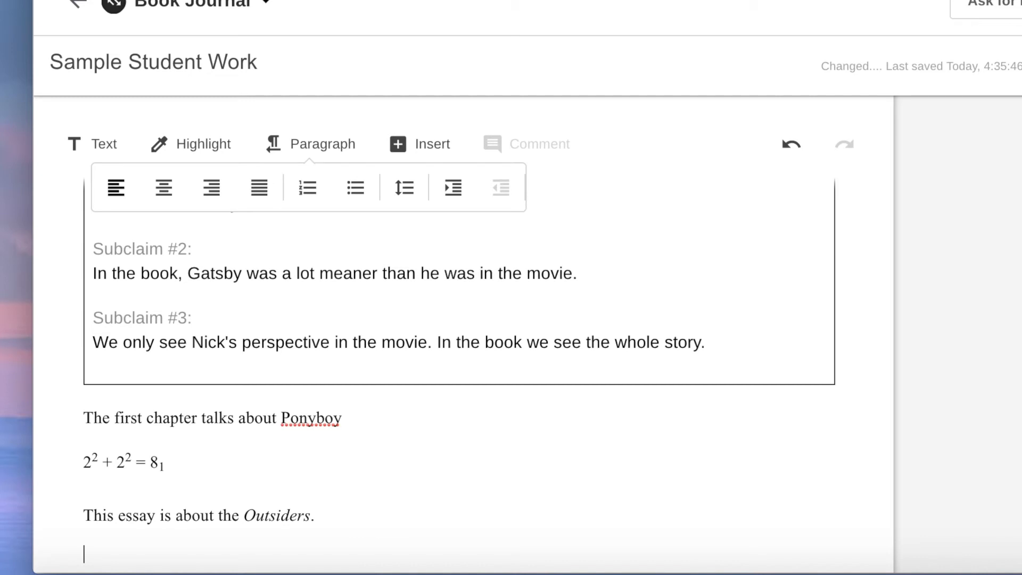
text(Hi this essay)
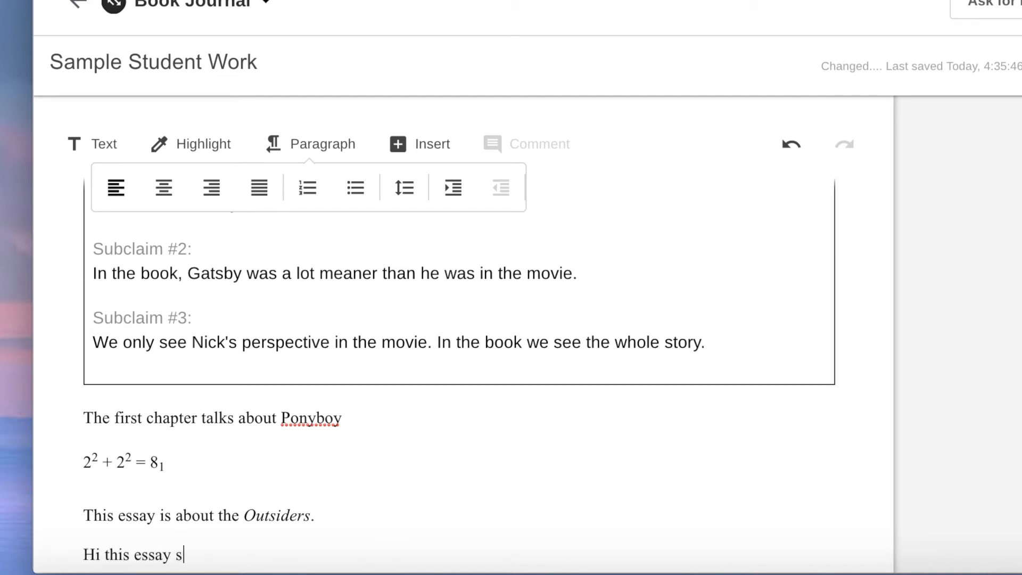
text( is formatted)
scroll(436, 296, down, 2)
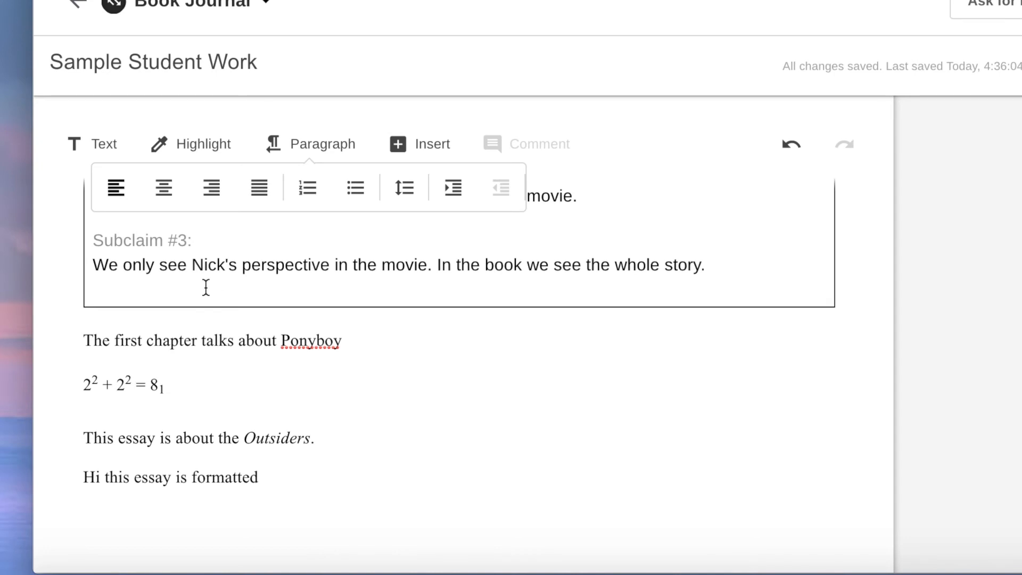
text(poetry)
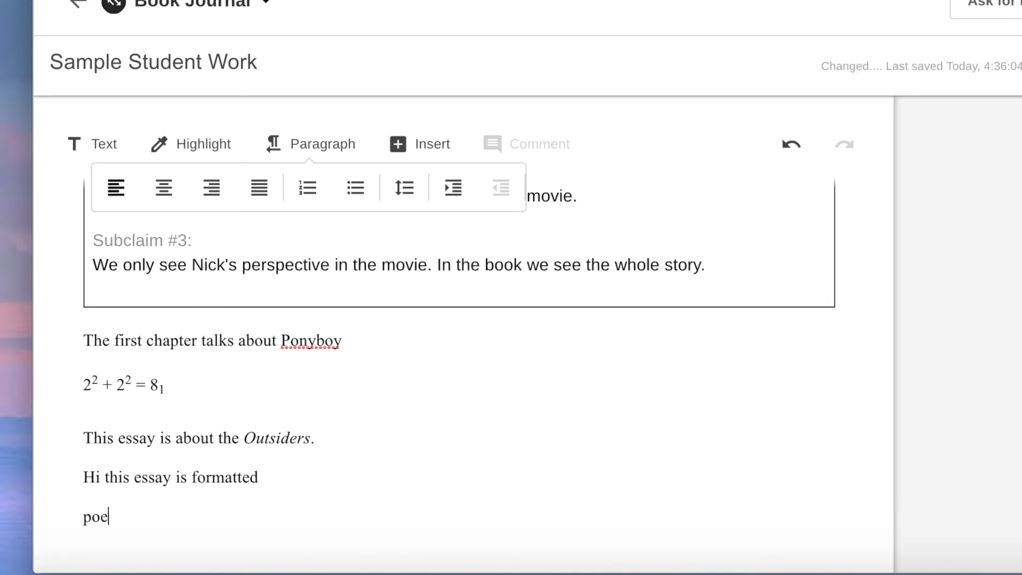
Try right, center and justified alignment on the "poetry" line and return it to left alignment
click(212, 198)
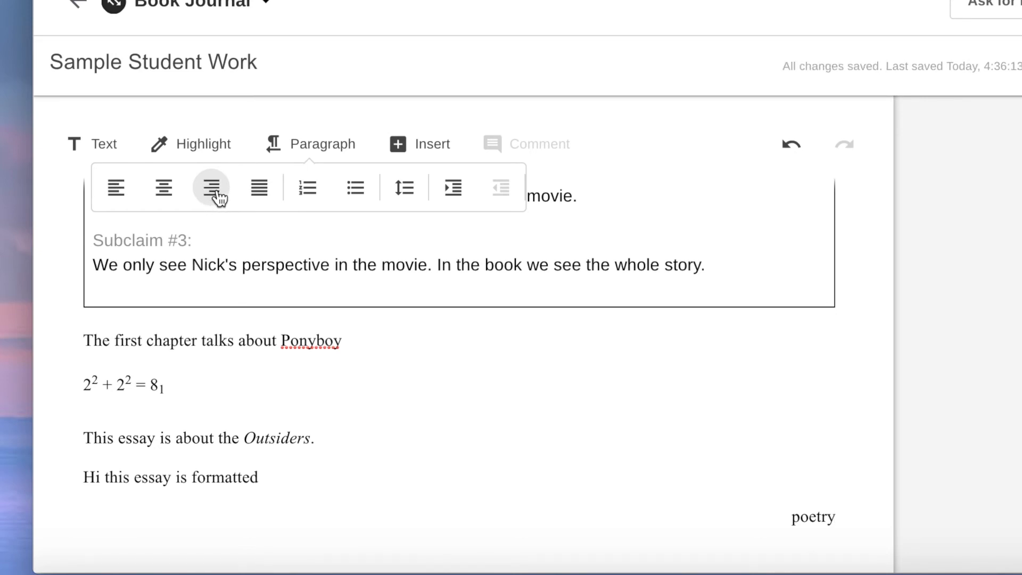
click(160, 190)
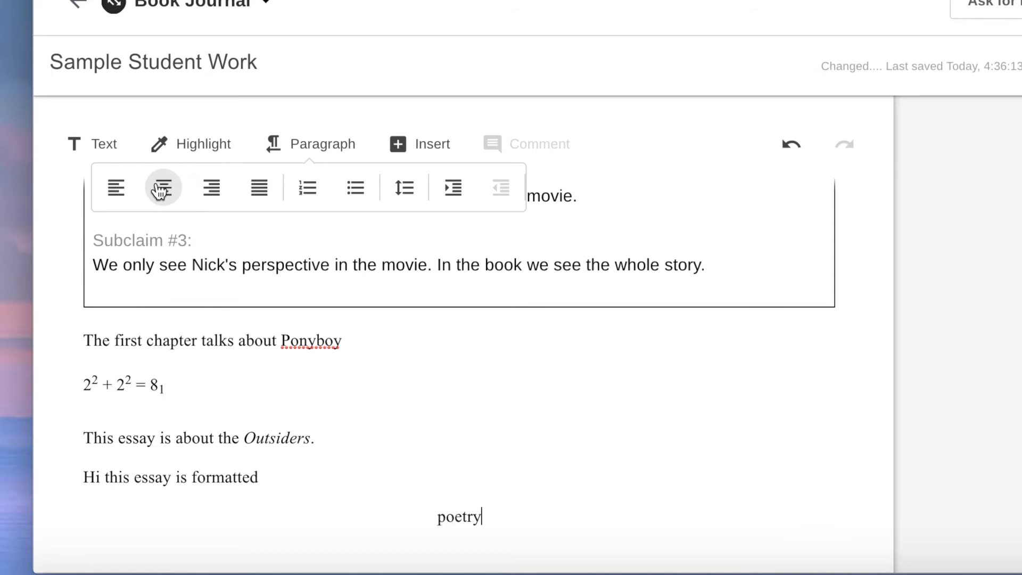
click(259, 192)
click(116, 187)
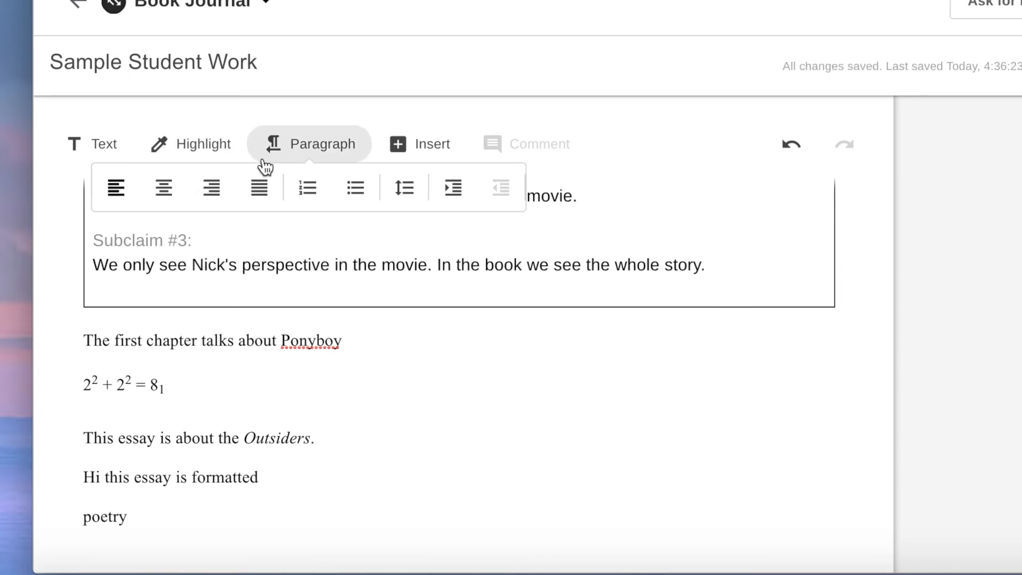
Make "poetry" a numbered list with "more poetry" and an empty third item, and convert the list to bullets
click(320, 203)
key(Return)
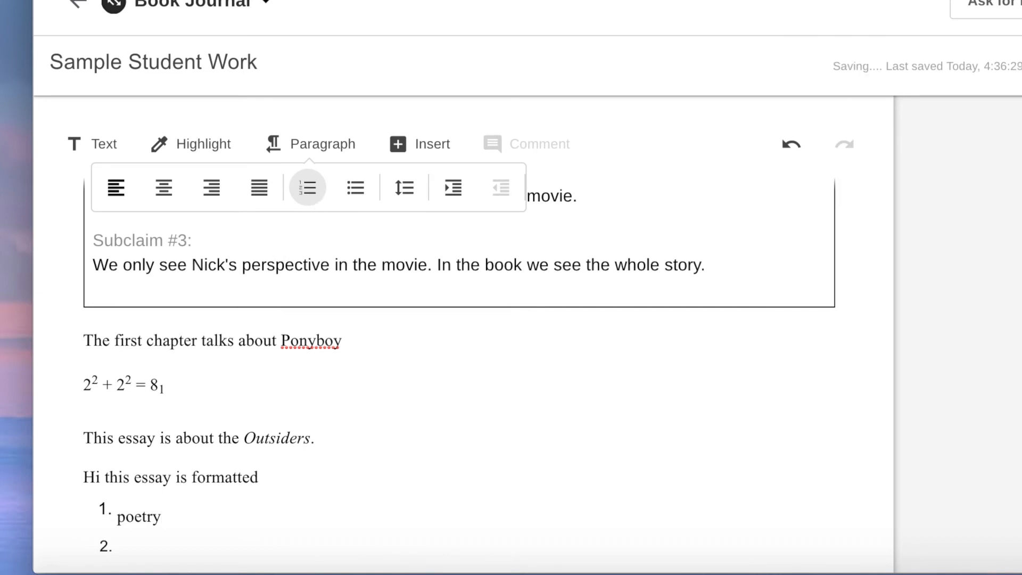
text(more poetry)
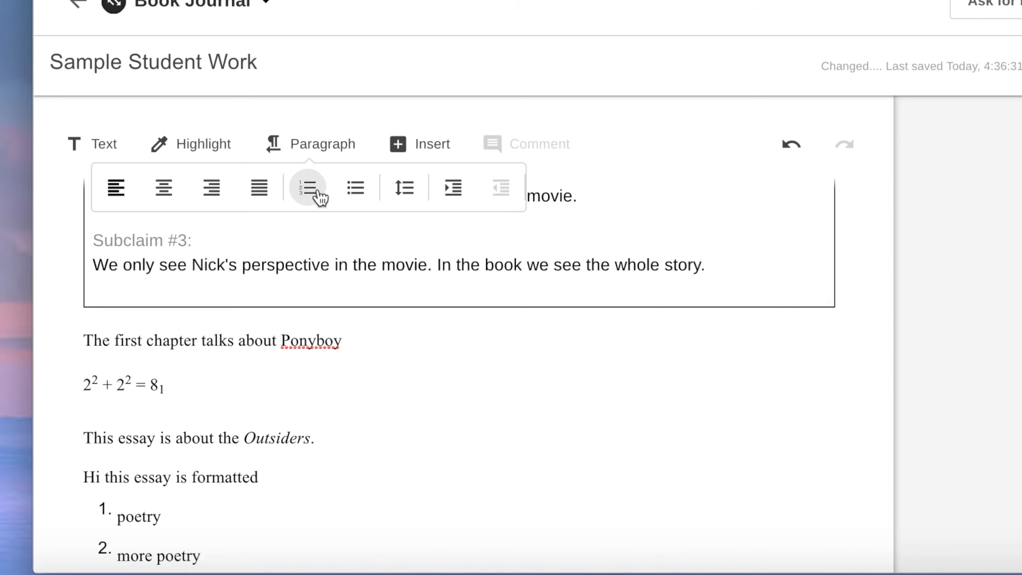
key(Return)
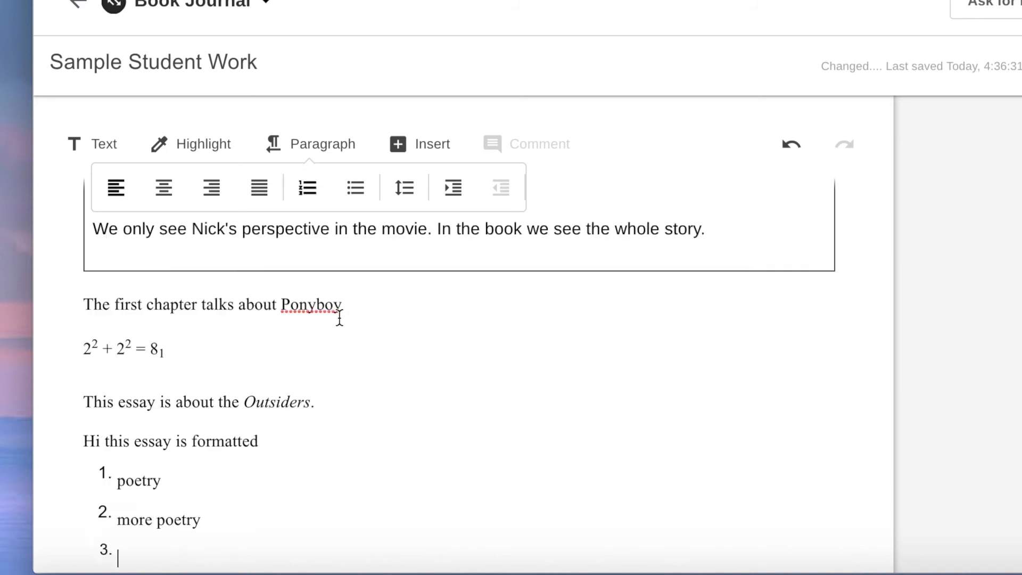
scroll(337, 318, down, 2)
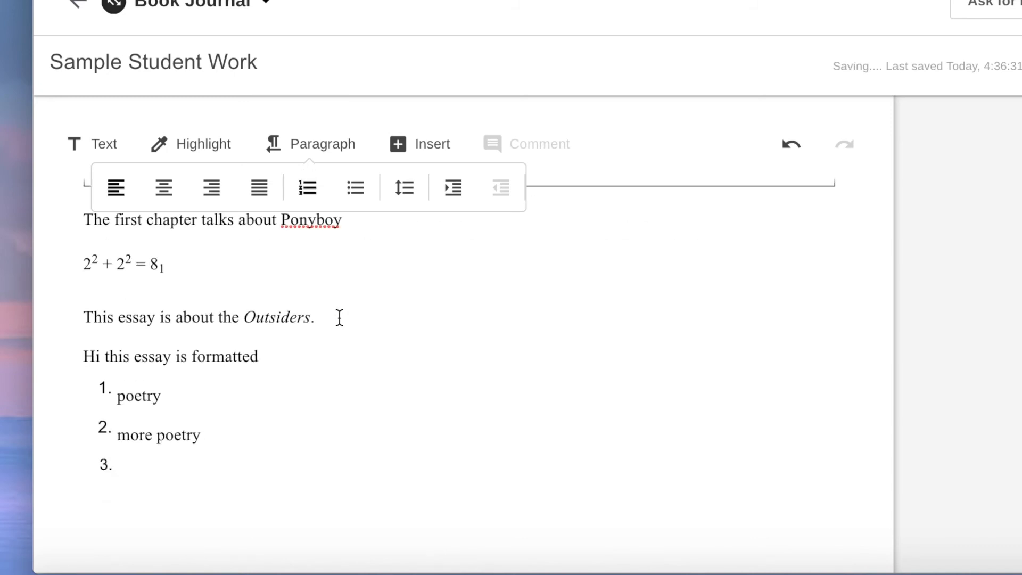
click(356, 196)
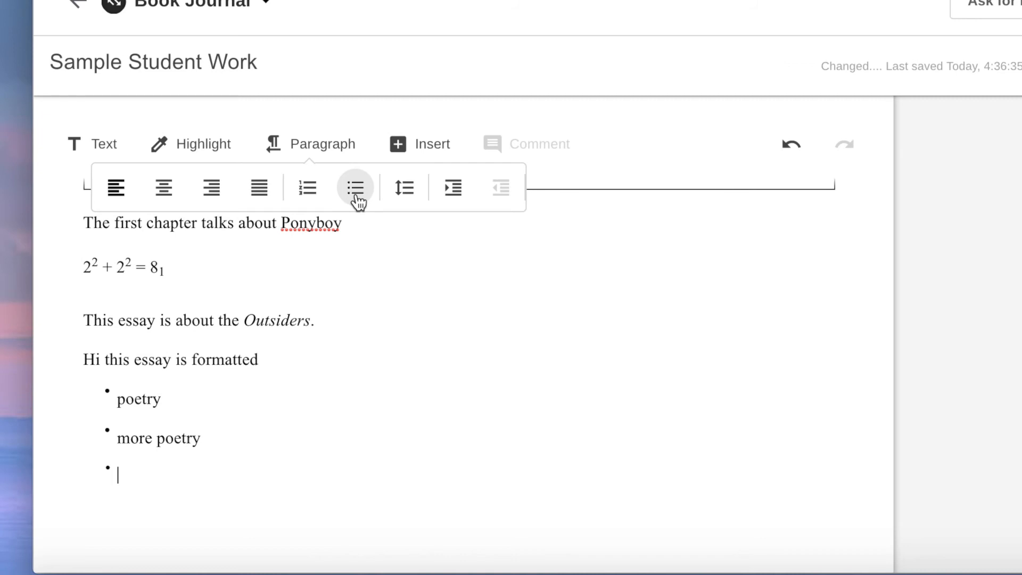
Start inserting an image and cancel the upload without choosing a file
click(407, 147)
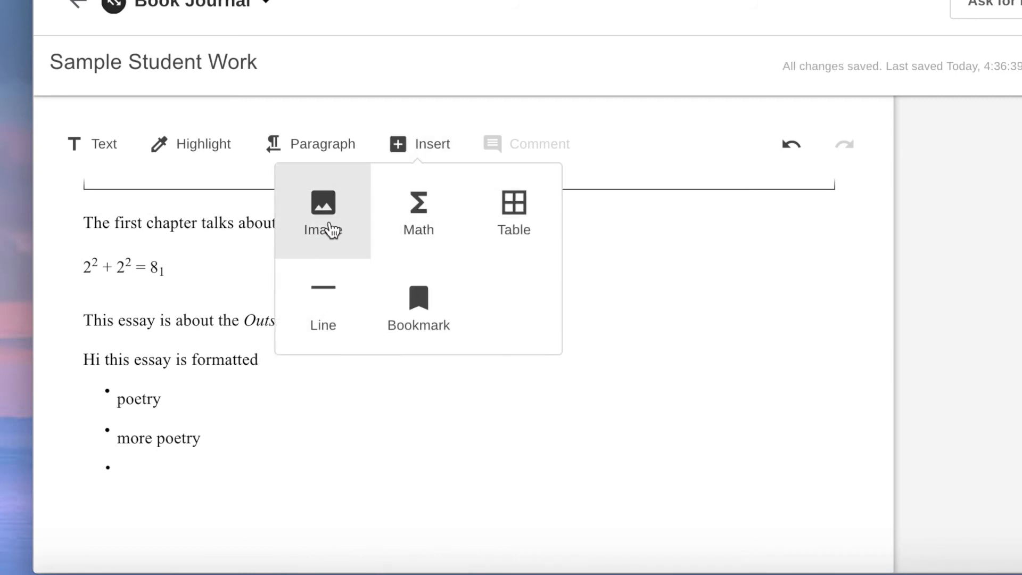
click(330, 230)
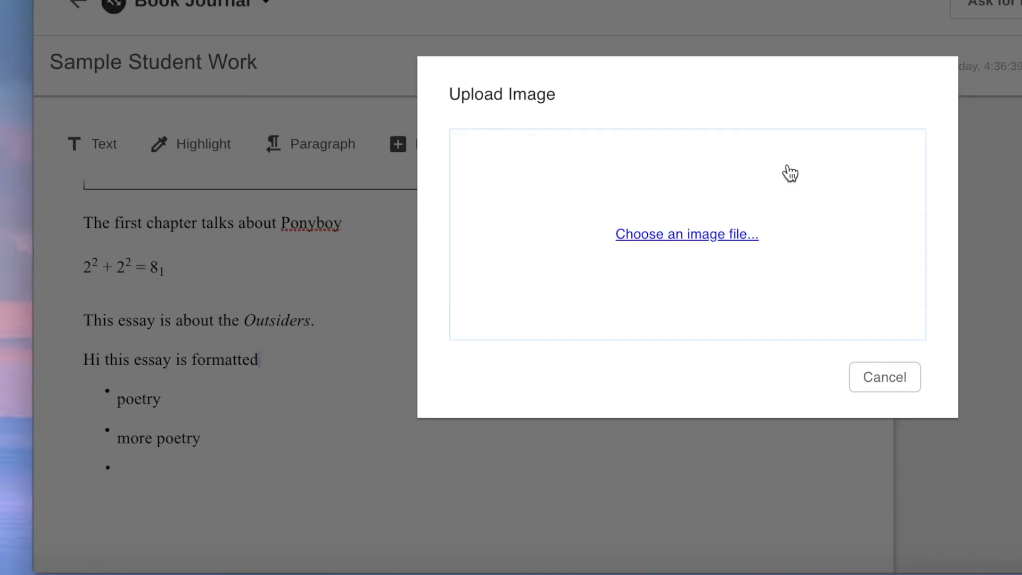
click(898, 382)
Insert a math summation with lower limit 5 and upper limit 1 after "Hi this essay is formatted"
click(419, 155)
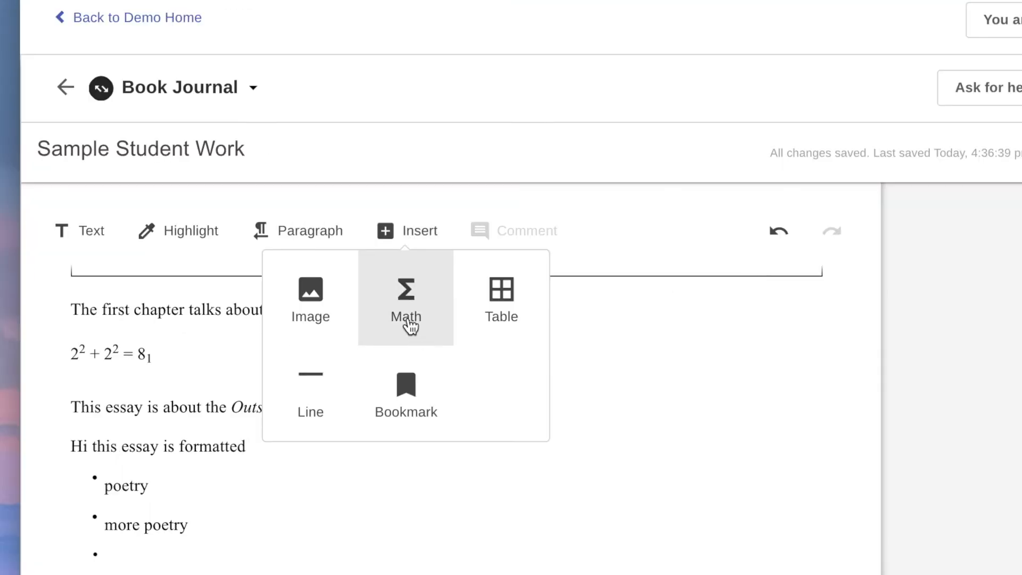
click(421, 230)
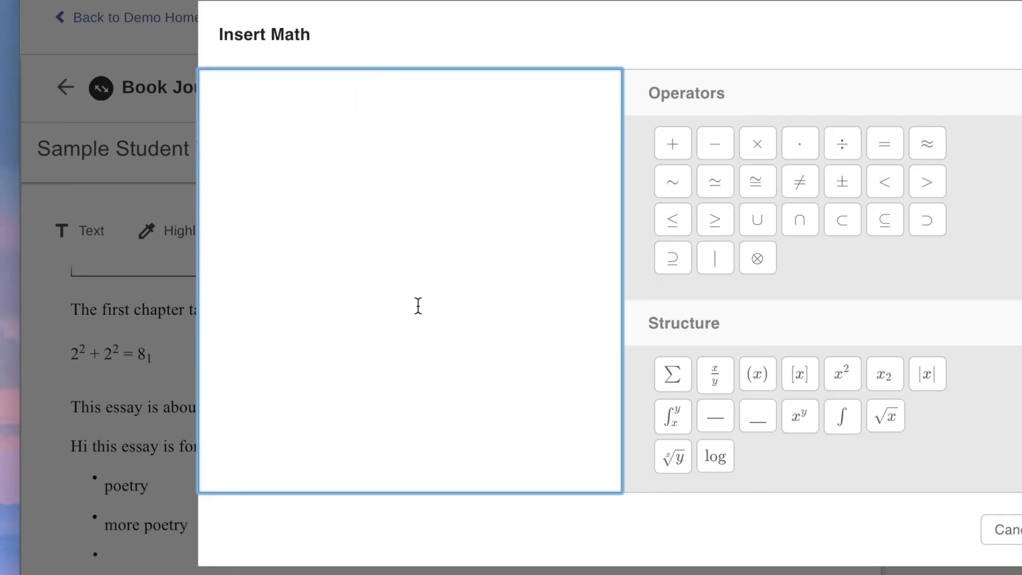
click(673, 375)
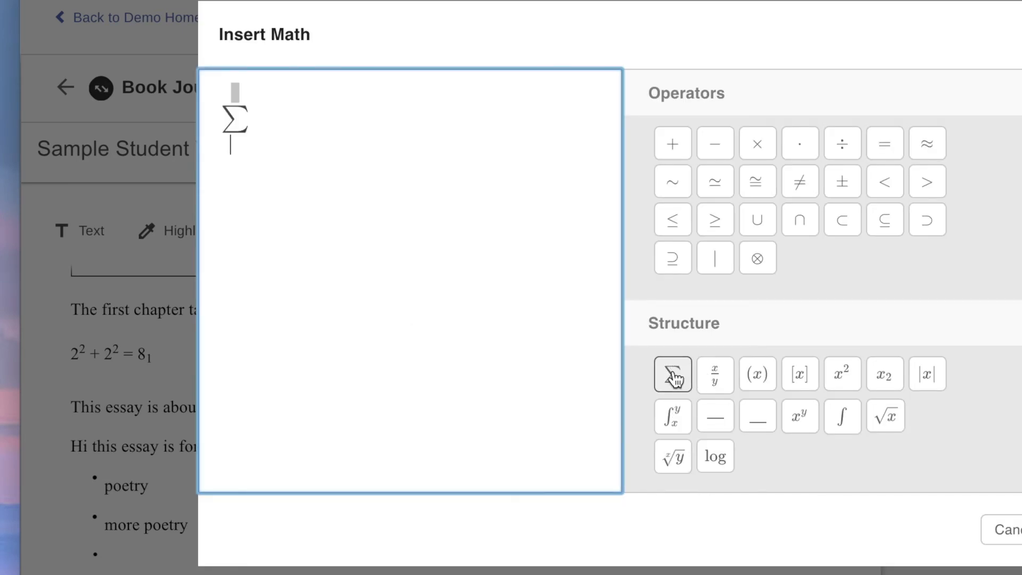
text(5)
click(236, 94)
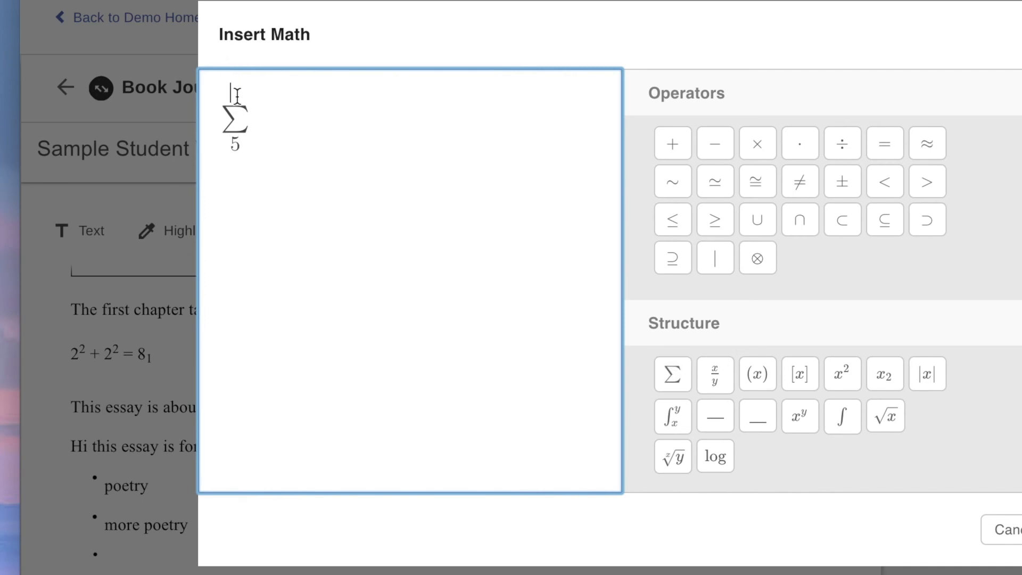
text(1)
key(Return)
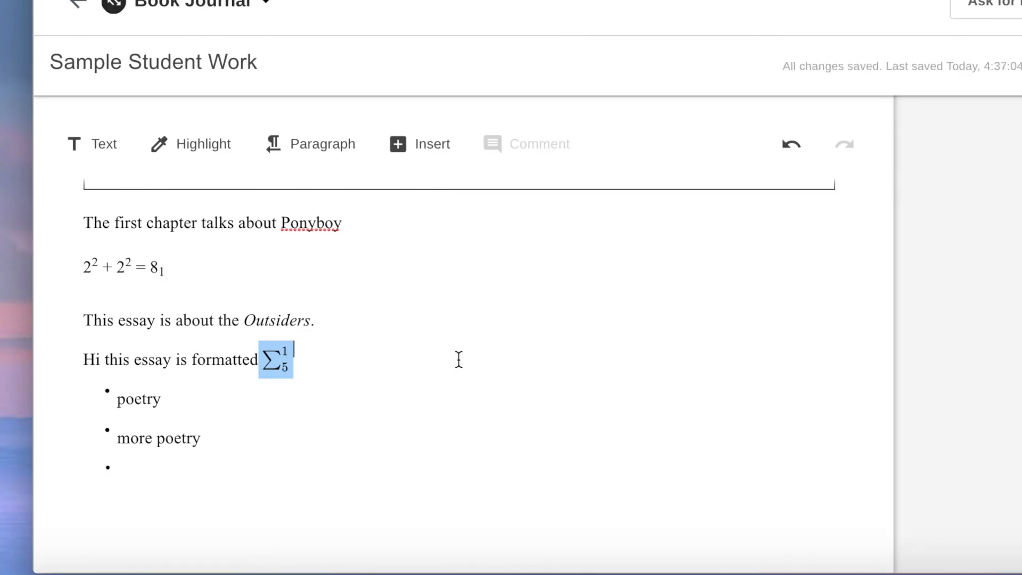
click(284, 351)
click(421, 341)
key(Right)
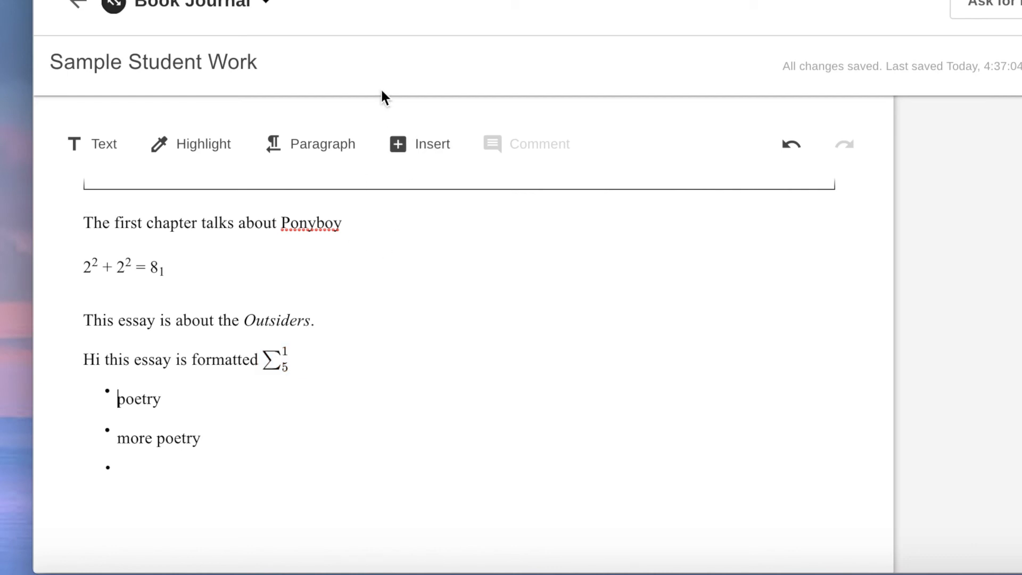
Insert a three-by-three table below the bulleted poetry list and fill its first cell with blue
click(421, 144)
click(523, 214)
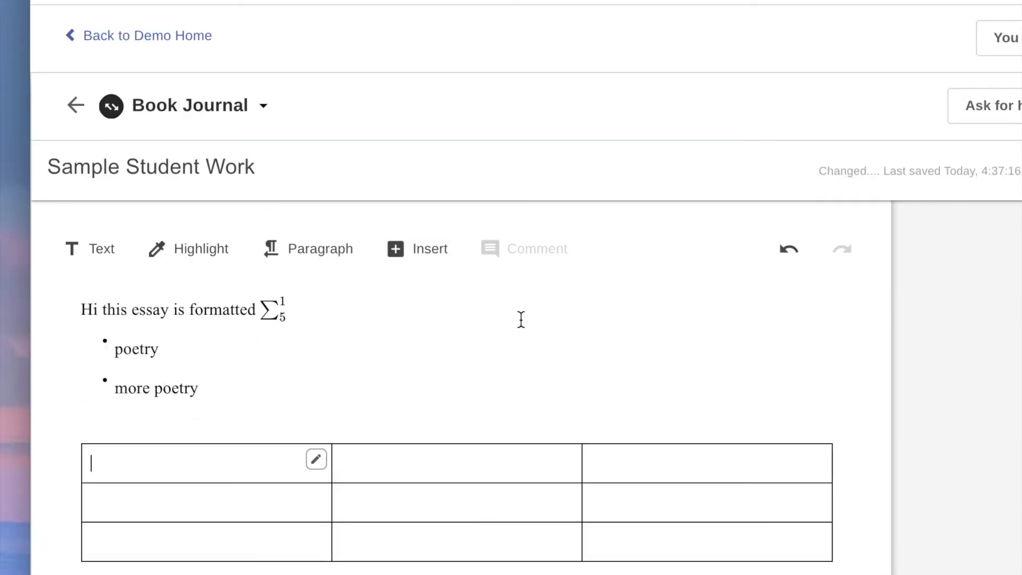
click(316, 465)
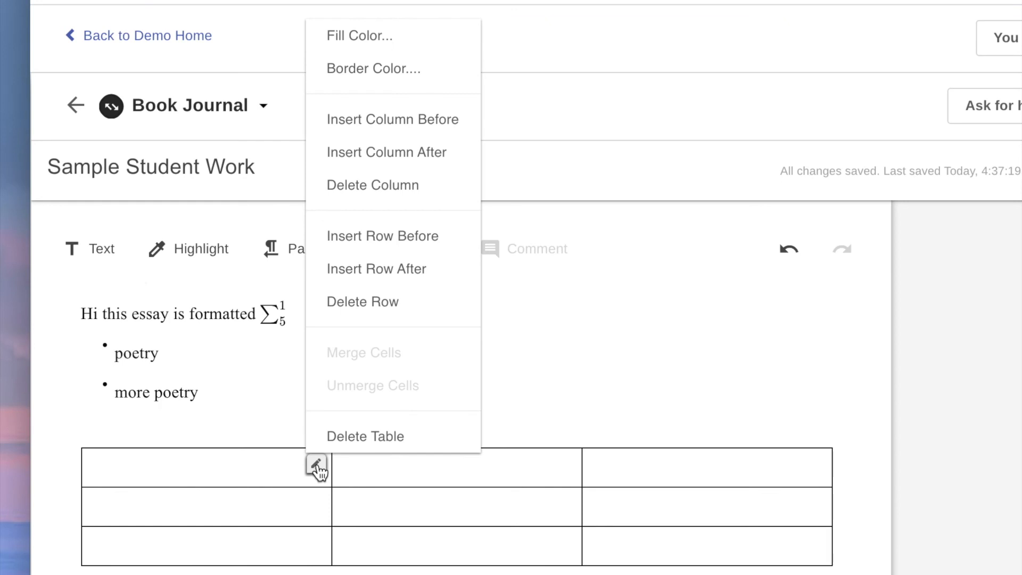
click(316, 465)
click(316, 465)
mouse_move(407, 32)
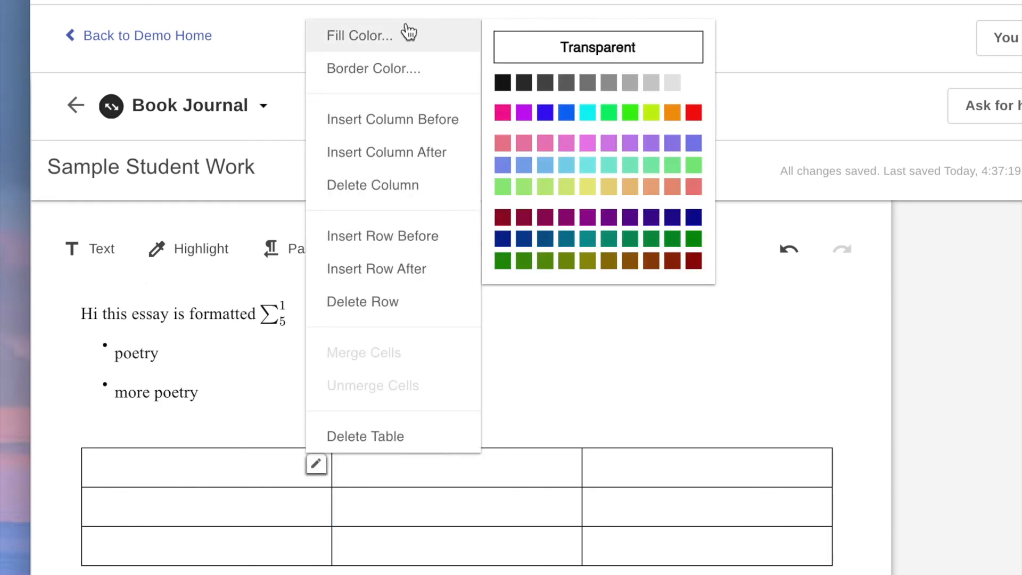
mouse_move(416, 71)
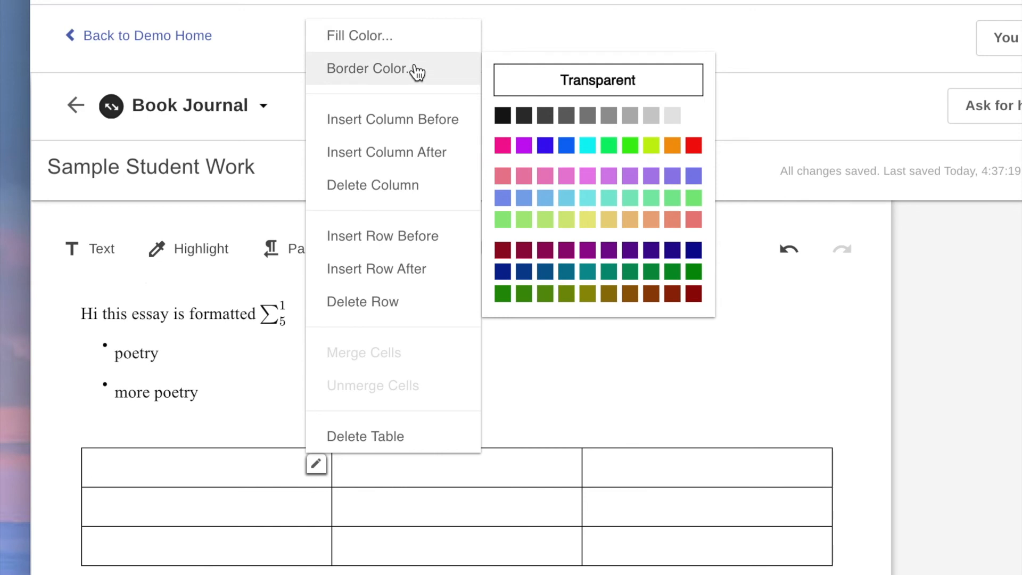
click(545, 108)
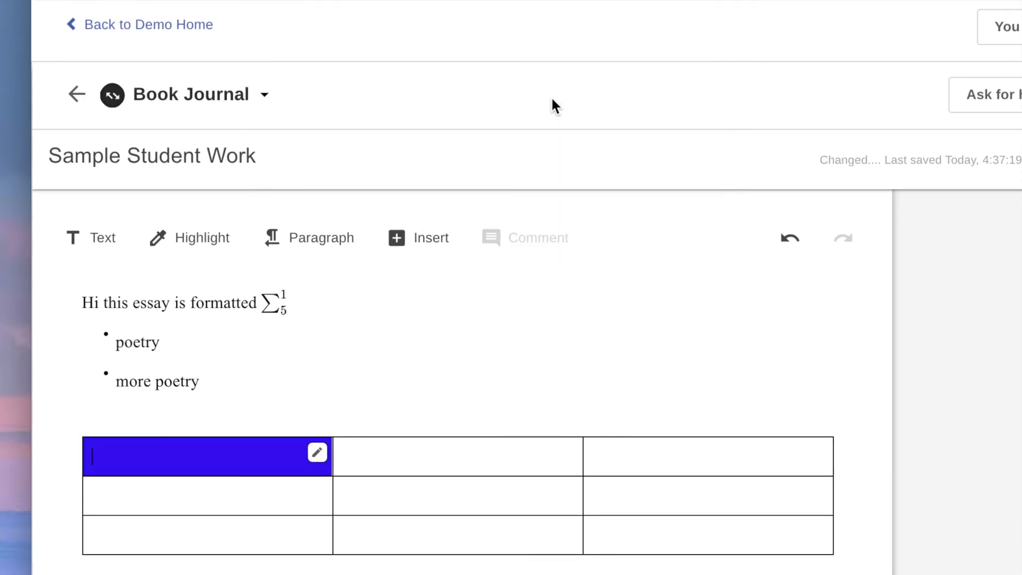
Give the blue table cell a red border and resize the first column to be slightly wider
click(320, 455)
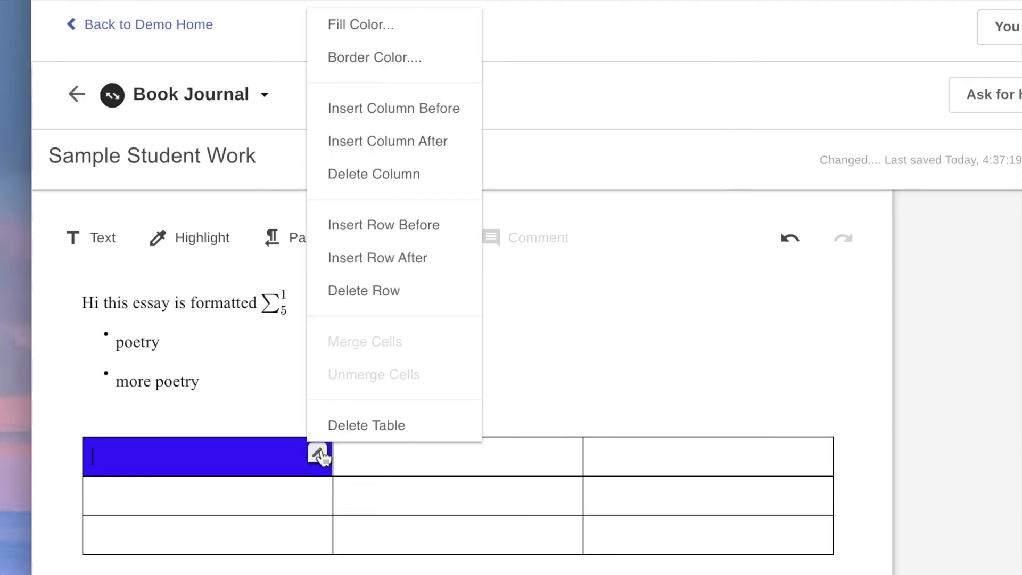
mouse_move(391, 72)
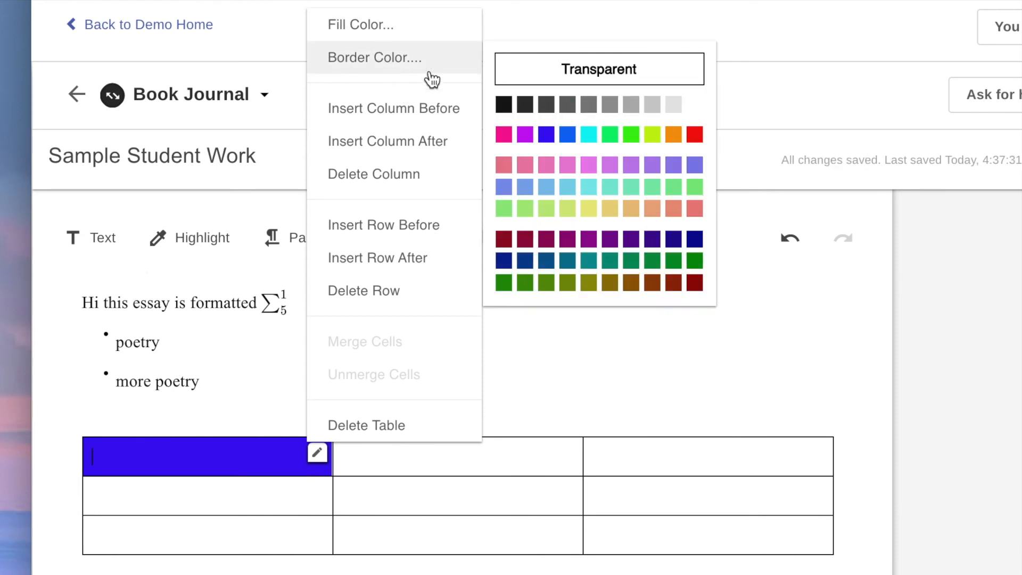
click(694, 134)
click(416, 400)
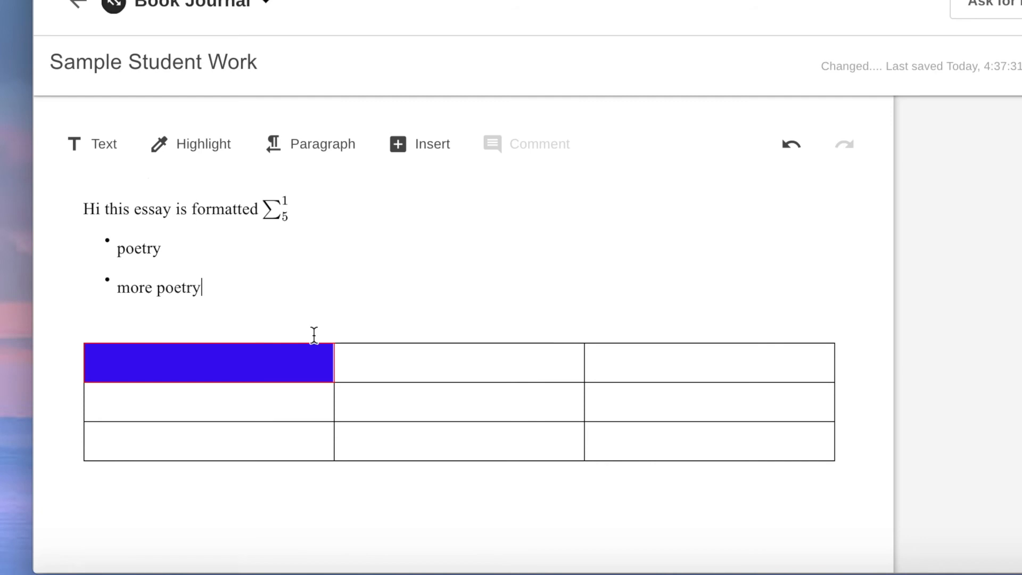
drag(333, 354, 457, 367)
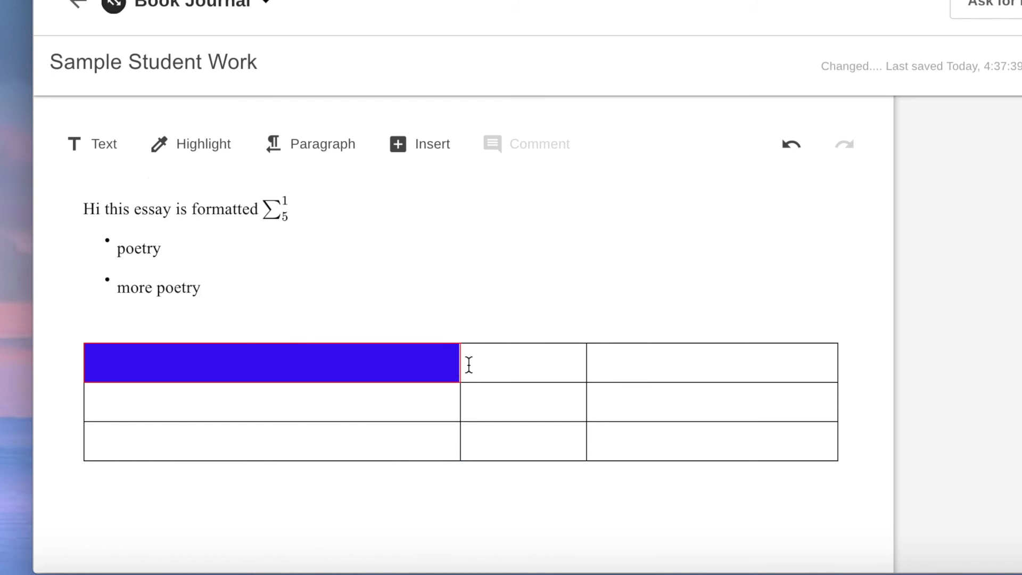
mouse_move(460, 364)
mouse_down()
mouse_move(342, 369)
mouse_move(326, 388)
mouse_move(355, 387)
mouse_up()
Add the text "hi" below the table and post the comment "Change later" on it
click(571, 360)
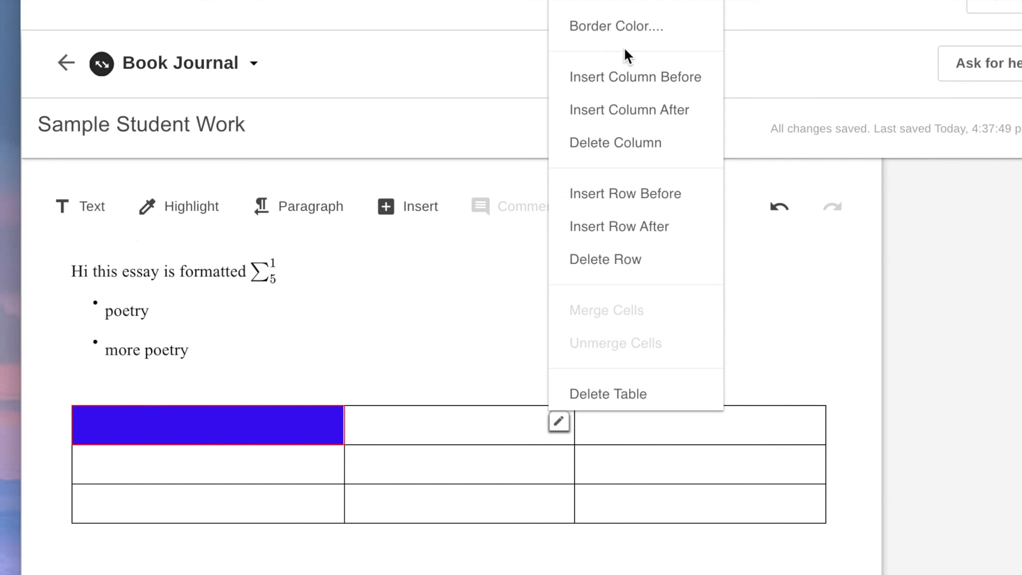
text(hi)
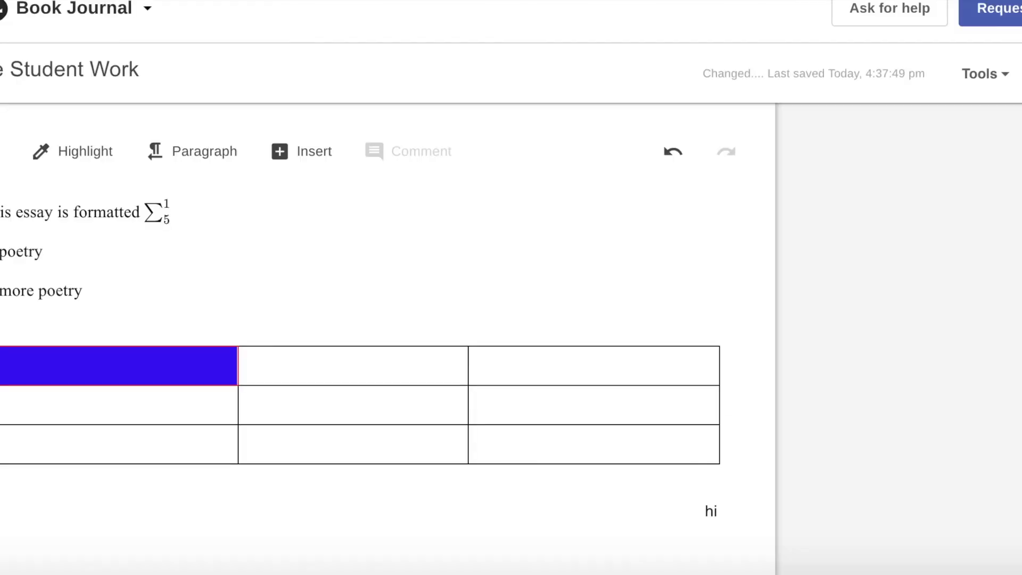
double_click(713, 510)
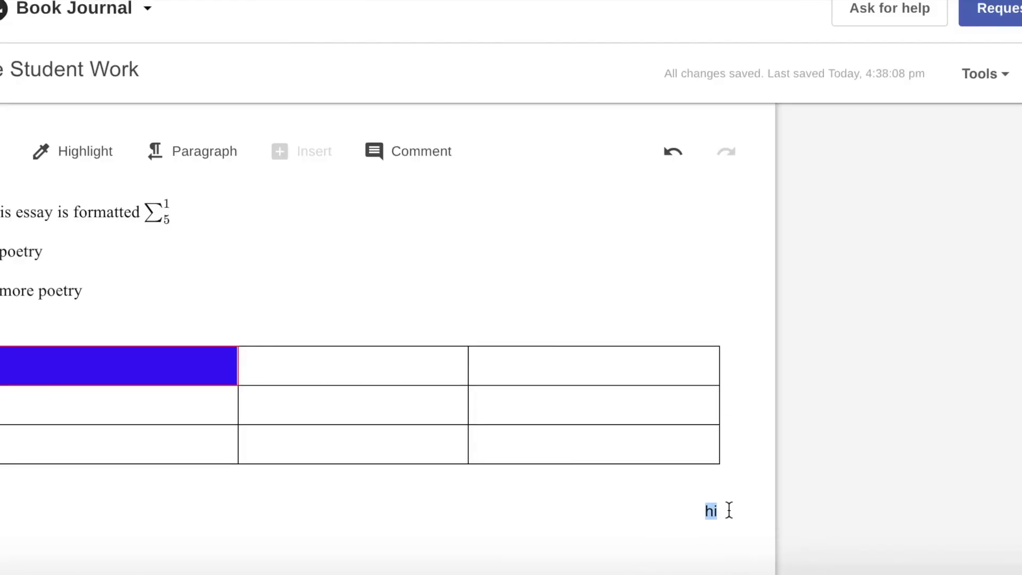
click(419, 157)
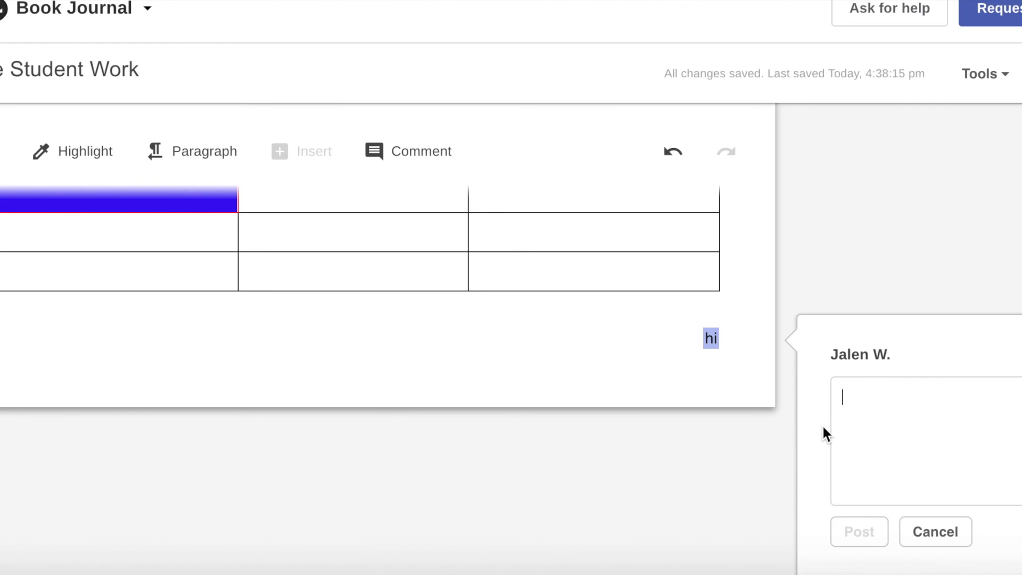
text(Change later)
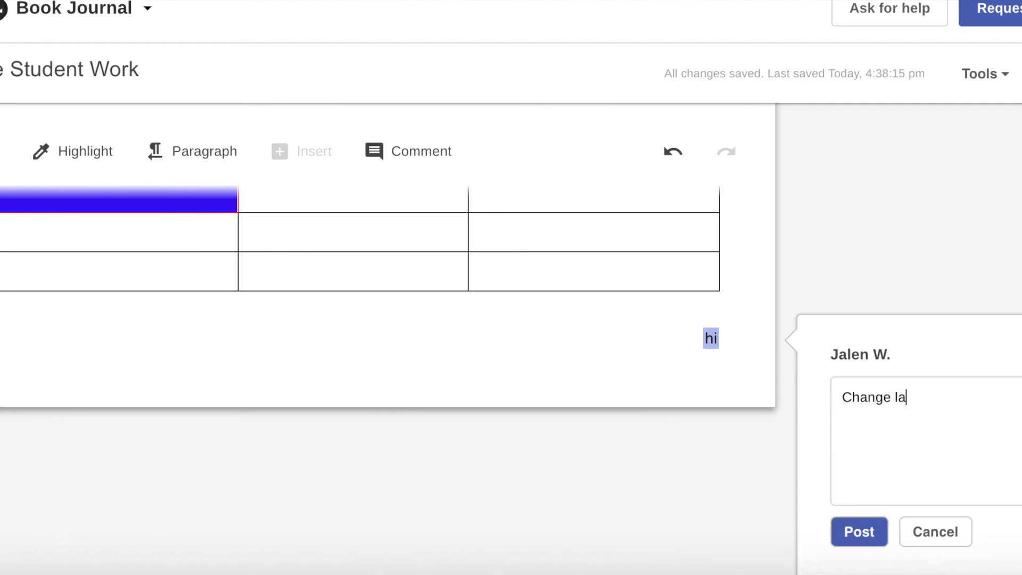
key(BackSpace)
key(BackSpace)
text(ter)
click(862, 532)
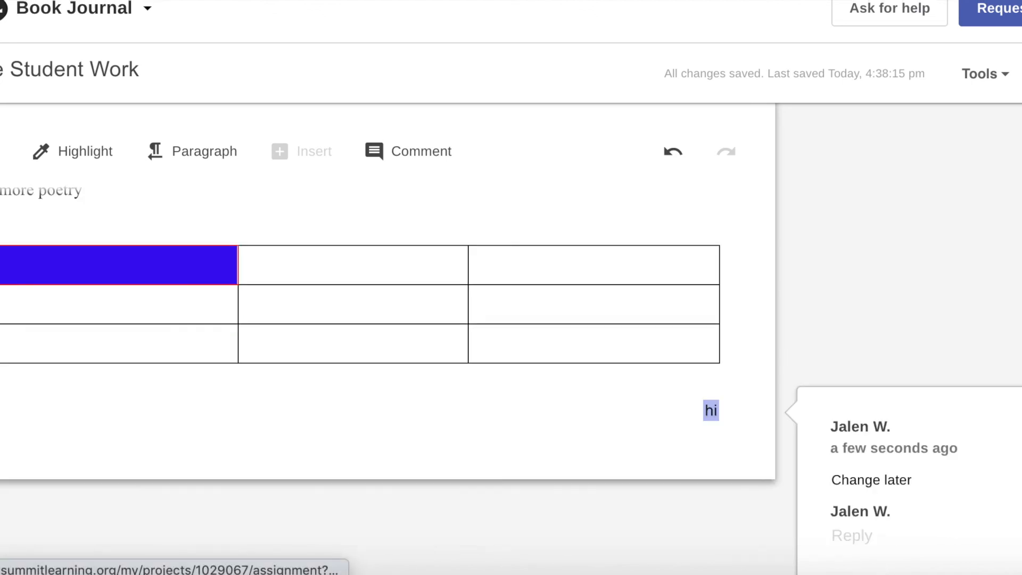
Delete the "Change later" comment and undo the practice edits made below the claims box
click(1021, 432)
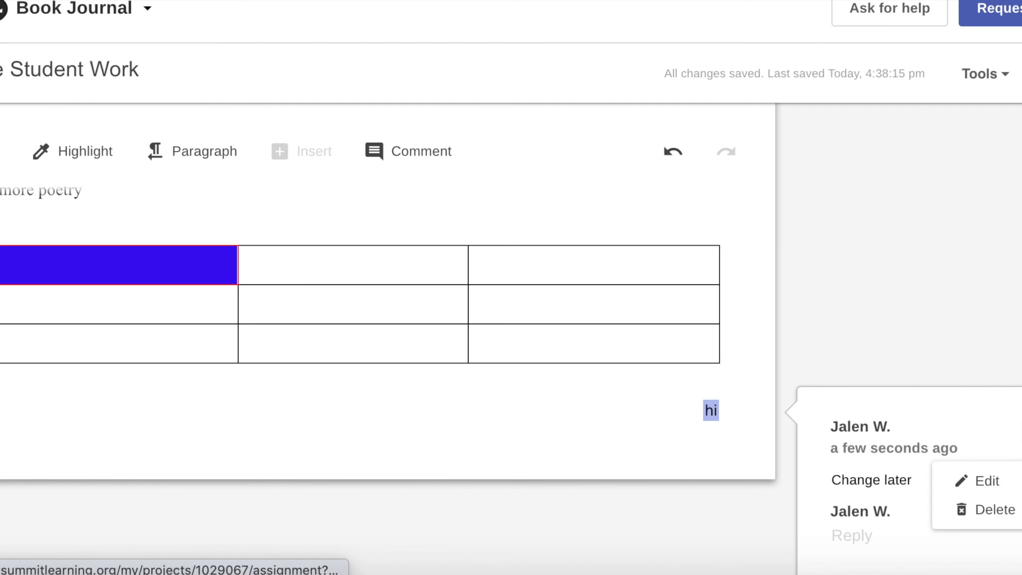
click(1008, 513)
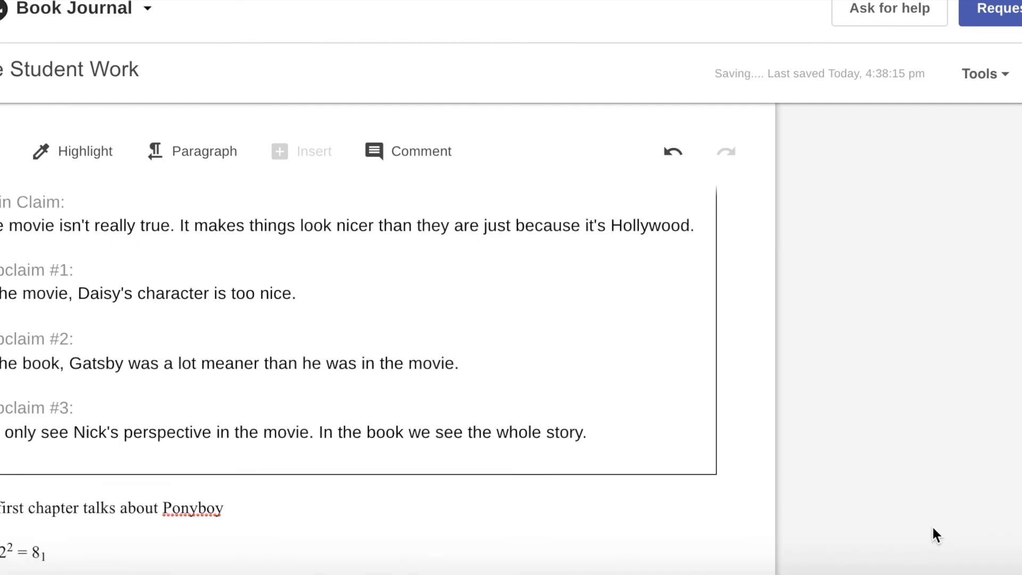
click(672, 152)
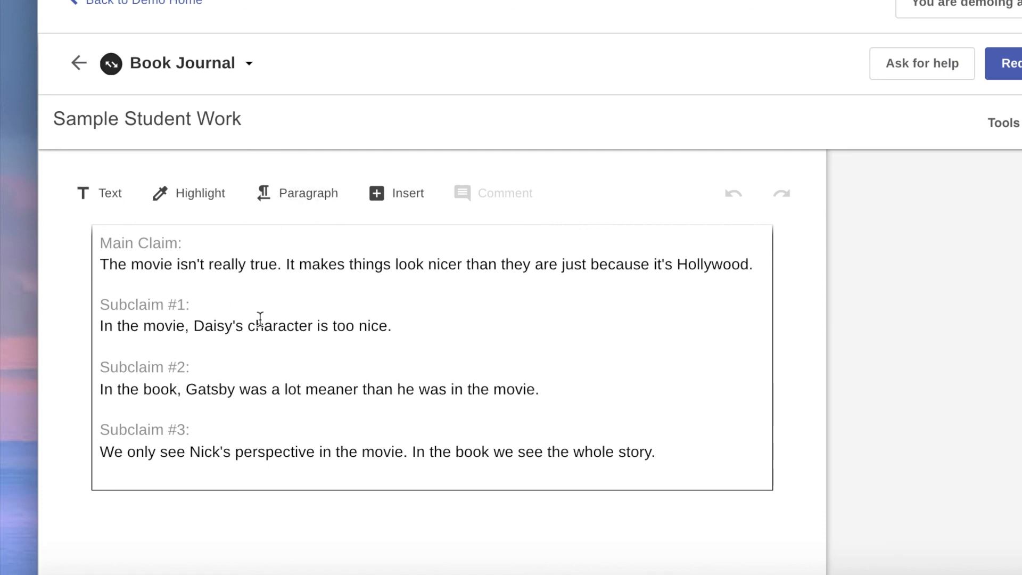
scroll(215, 311, up, 15)
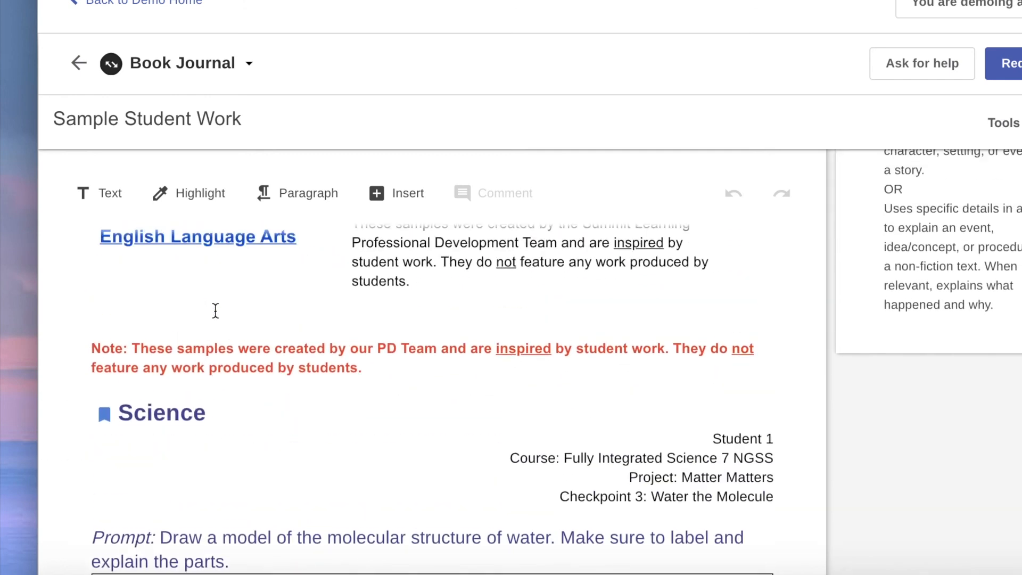